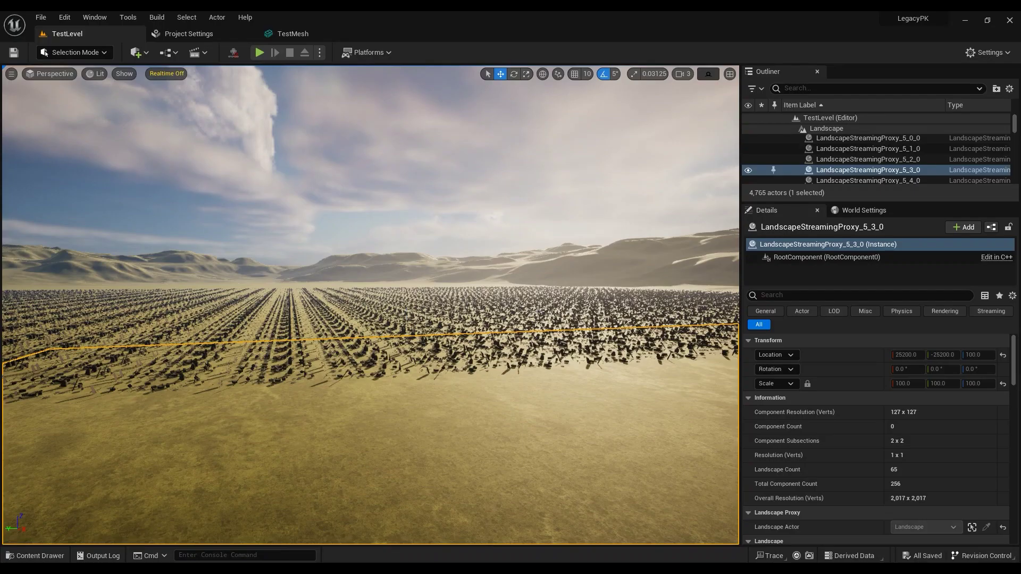
# Check the Windows platform's targeted shader formats and default RHI in Project Settings
pyautogui.moveTo(541, 312); pyautogui.dragTo(518, 331, button='right')
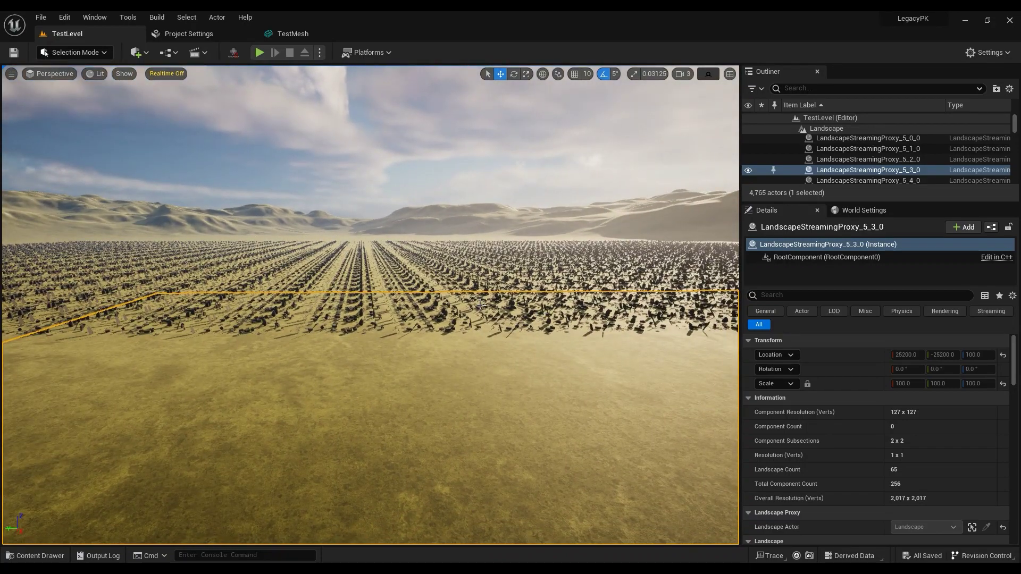
pyautogui.moveTo(476, 305); pyautogui.dragTo(512, 315, button='right')
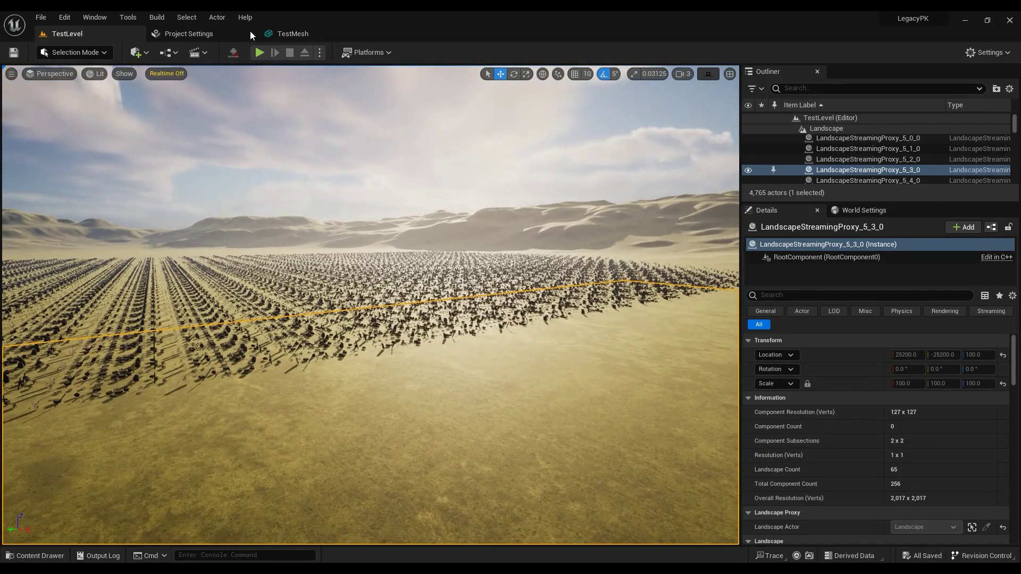
pyautogui.click(178, 35)
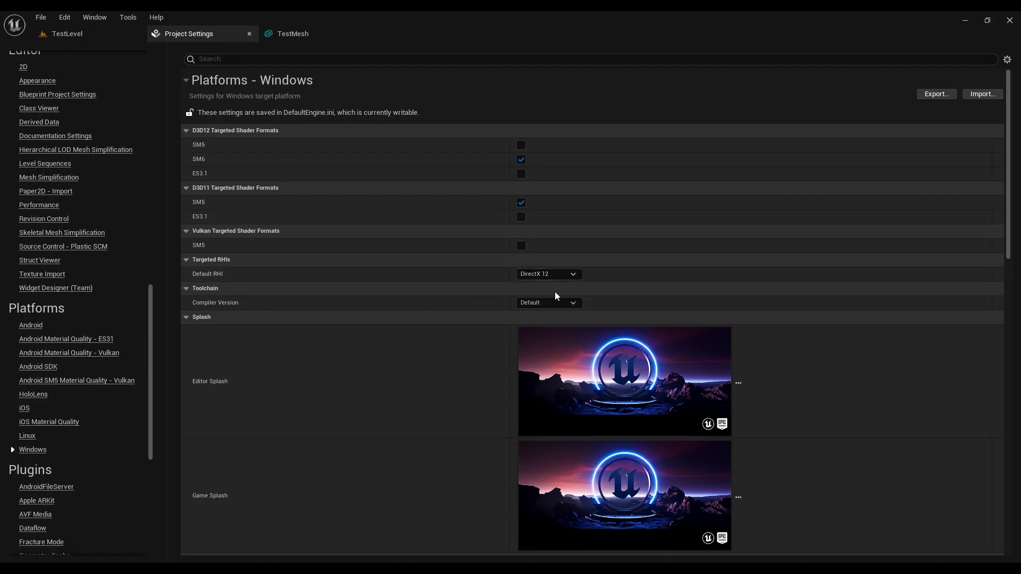
# Select a debris mesh in the front row of the TestLevel field and focus the view on it
pyautogui.click(69, 34)
pyautogui.moveTo(410, 222); pyautogui.dragTo(343, 224, button='right')
pyautogui.moveTo(402, 356); pyautogui.dragTo(427, 365, button='right')
pyautogui.press('w')
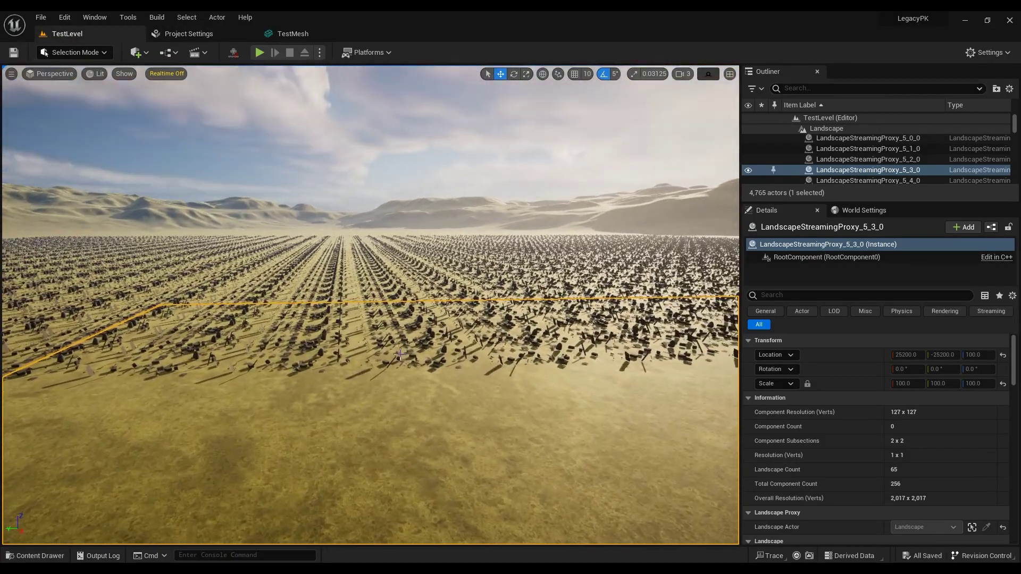
pyautogui.click(413, 357)
pyautogui.press('f')
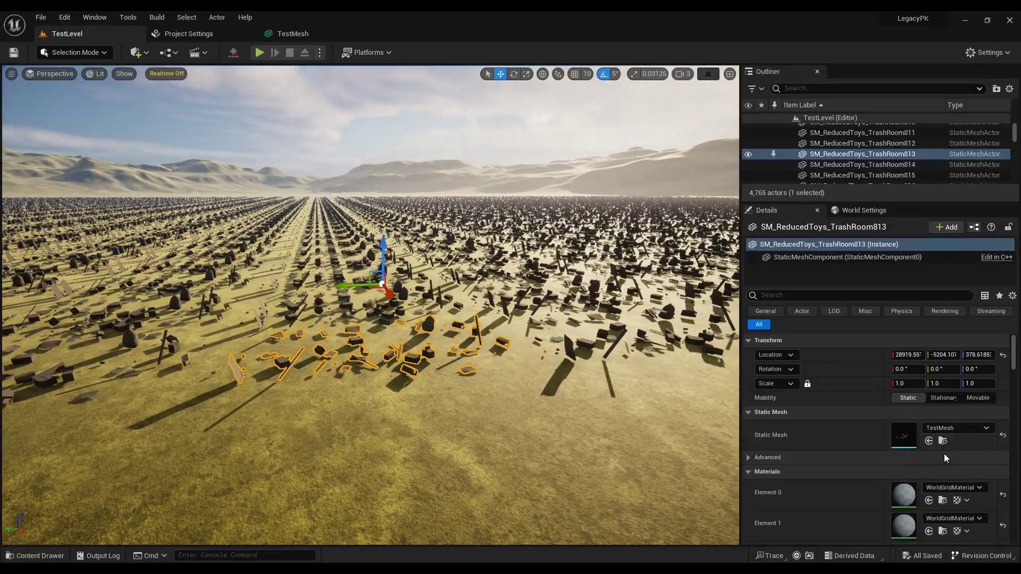
# Show the frame rate in the TestLevel viewport with the console command stat fps
pyautogui.press('e')
pyautogui.moveTo(422, 343); pyautogui.dragTo(362, 341, button='right')
pyautogui.press('w')
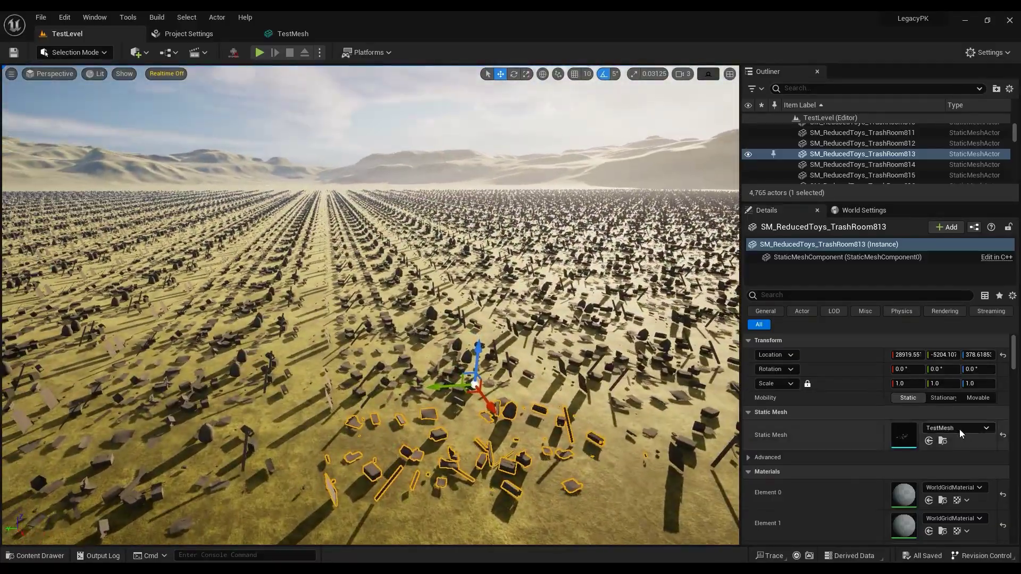
pyautogui.moveTo(585, 343); pyautogui.dragTo(565, 334, button='right')
pyautogui.write('stat')
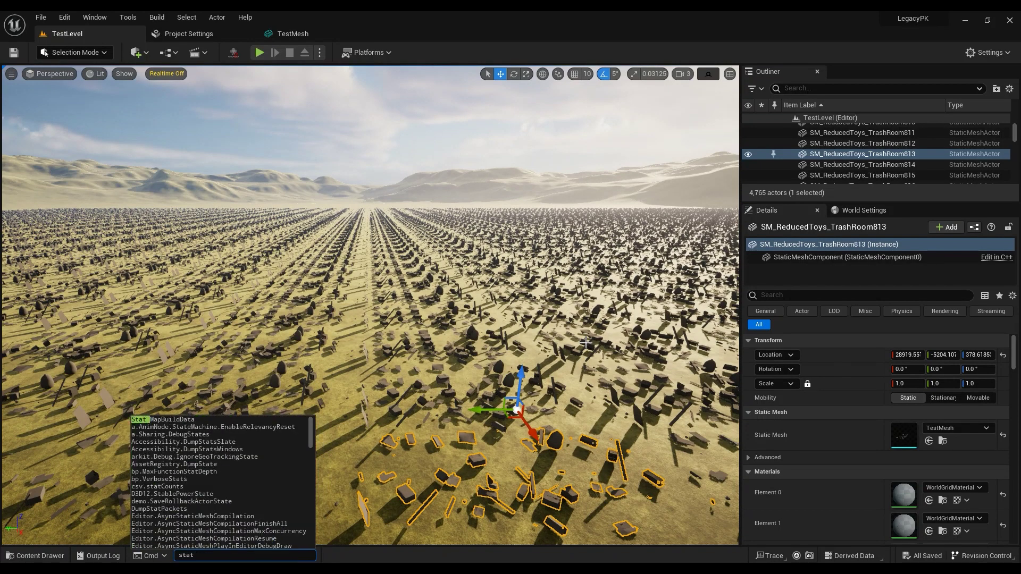
pyautogui.write(' fps')
pyautogui.press('Return')
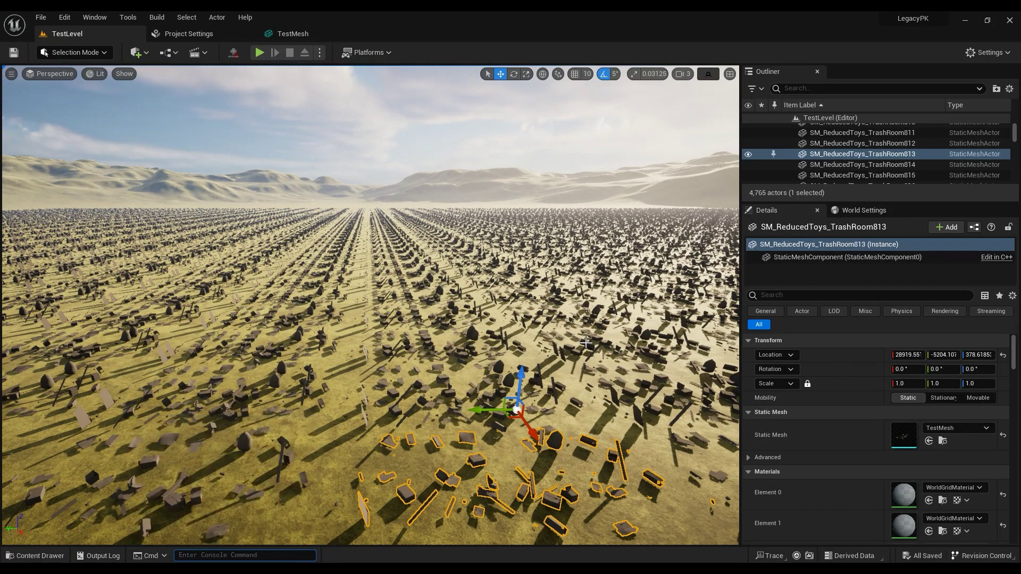
# Open the selected actor's TestMesh asset for editing and collapse its Material Slots section above the Nanite settings
pyautogui.moveTo(585, 343); pyautogui.dragTo(563, 343, button='right')
pyautogui.press('s')
pyautogui.press('w')
pyautogui.scroll(-3, 859, 412)
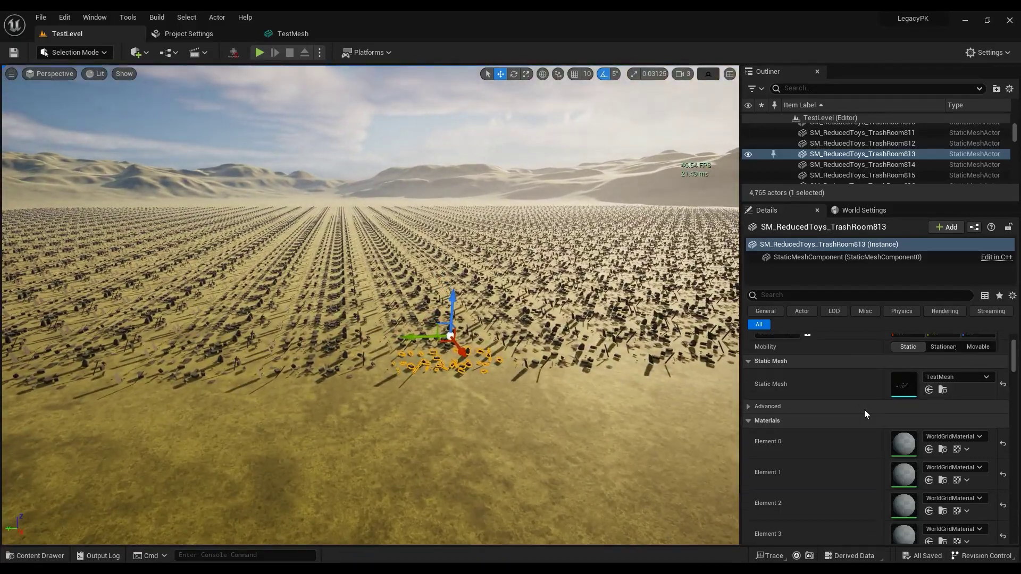
pyautogui.doubleClick(910, 391)
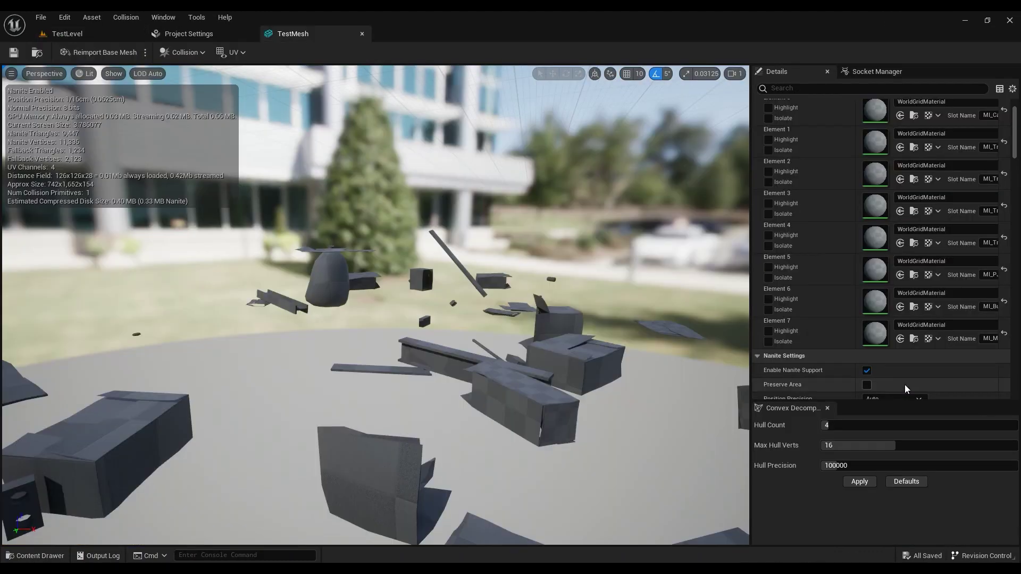
pyautogui.scroll(2, 916, 204)
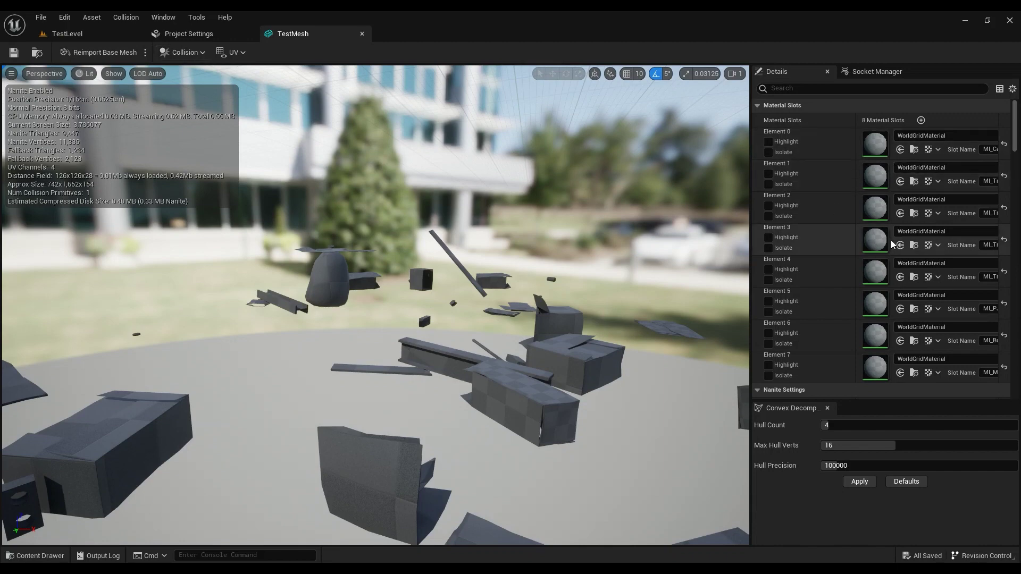
pyautogui.click(757, 106)
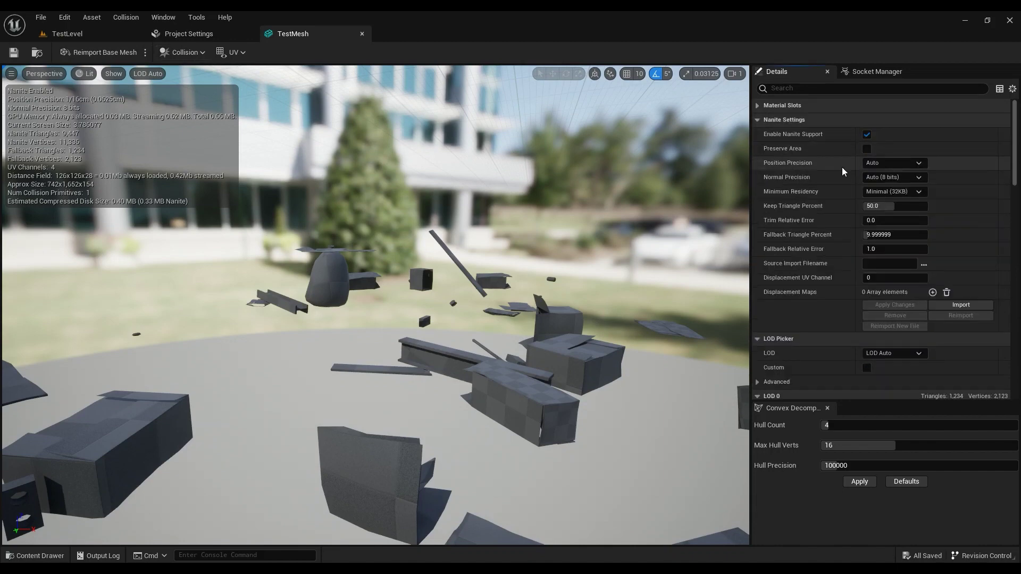
# Disable Nanite support on TestMesh and apply the change
pyautogui.click(108, 36)
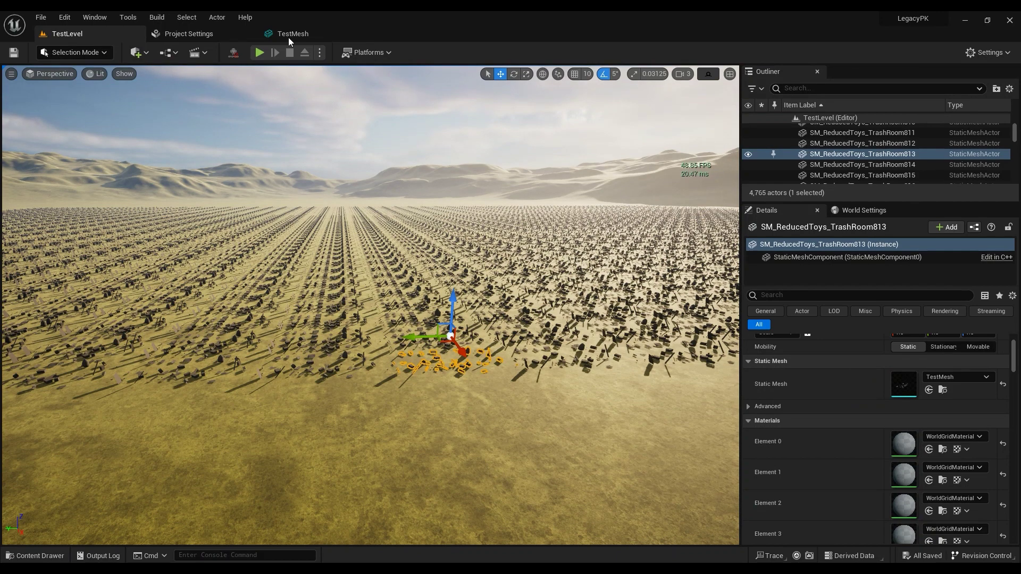
pyautogui.click(290, 36)
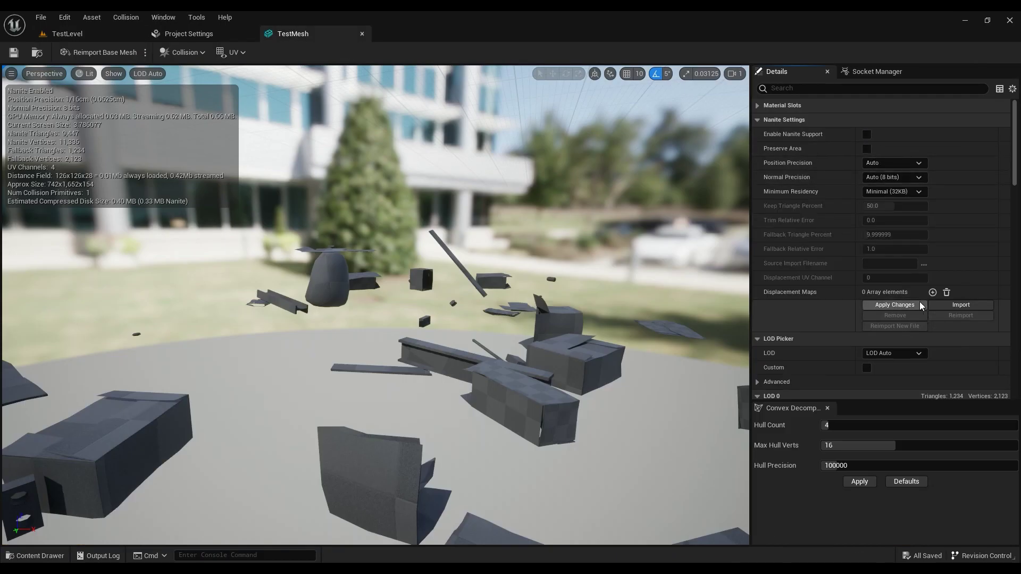
pyautogui.click(920, 305)
# Set LOD 0's Percent Triangles reduction to 30 on TestMesh, apply the change and save the asset
pyautogui.scroll(-3, 893, 288)
pyautogui.scroll(-5, 863, 299)
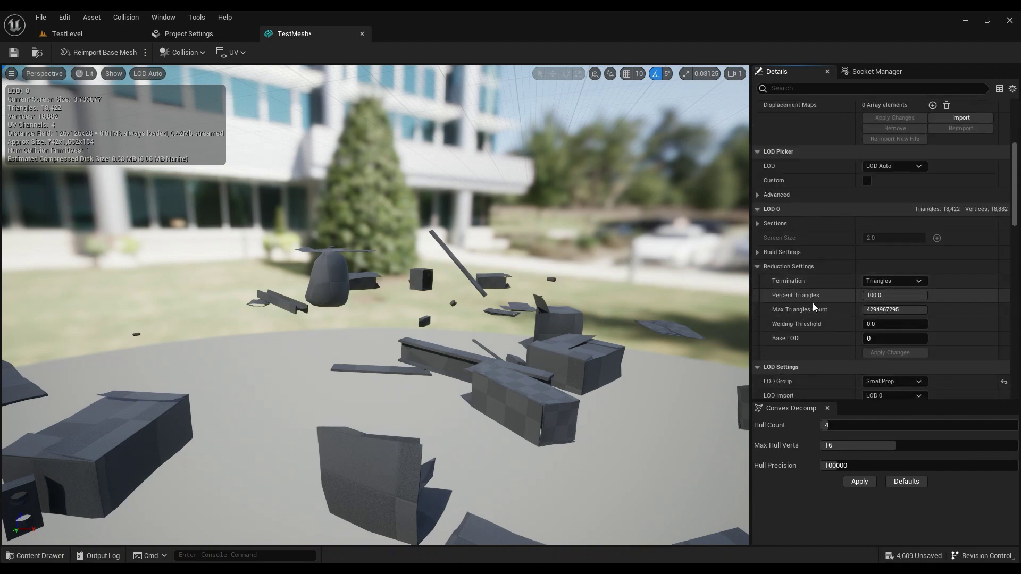
pyautogui.click(886, 295)
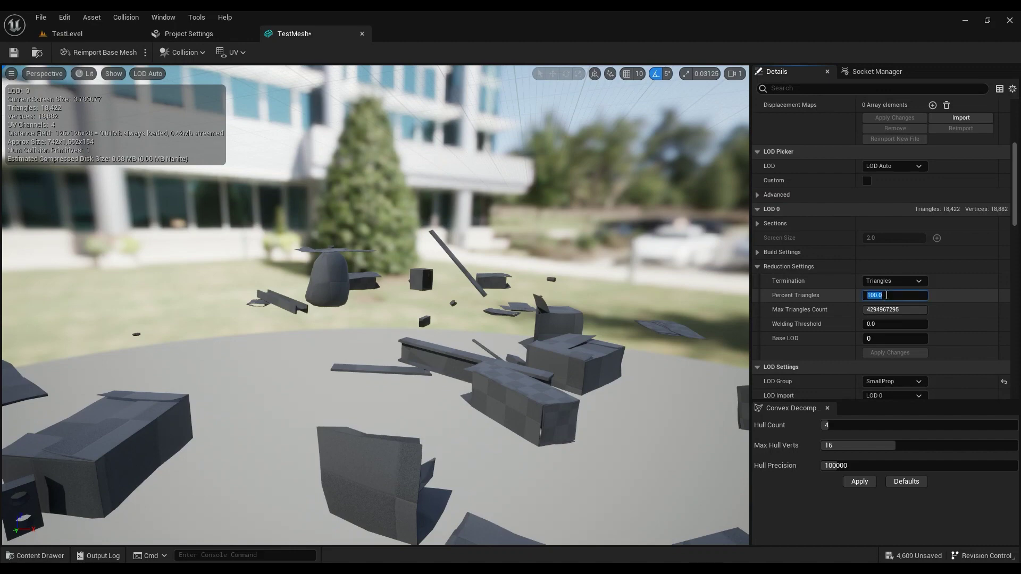
pyautogui.write('30')
pyautogui.click(895, 353)
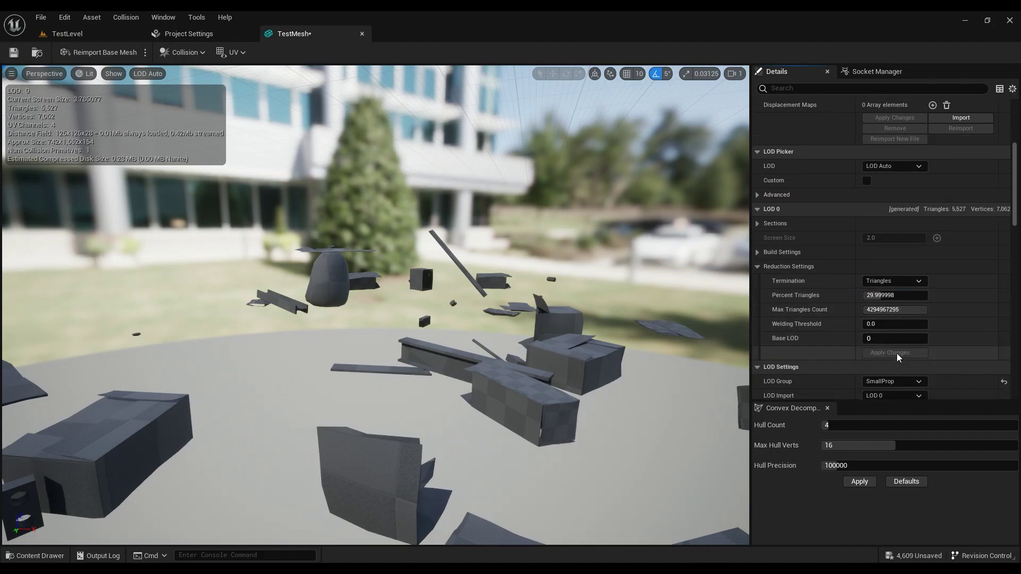
pyautogui.click(14, 52)
# Return to TestLevel, view the whole mesh field and display its RHI statistics with the console command stat rhi
pyautogui.click(54, 34)
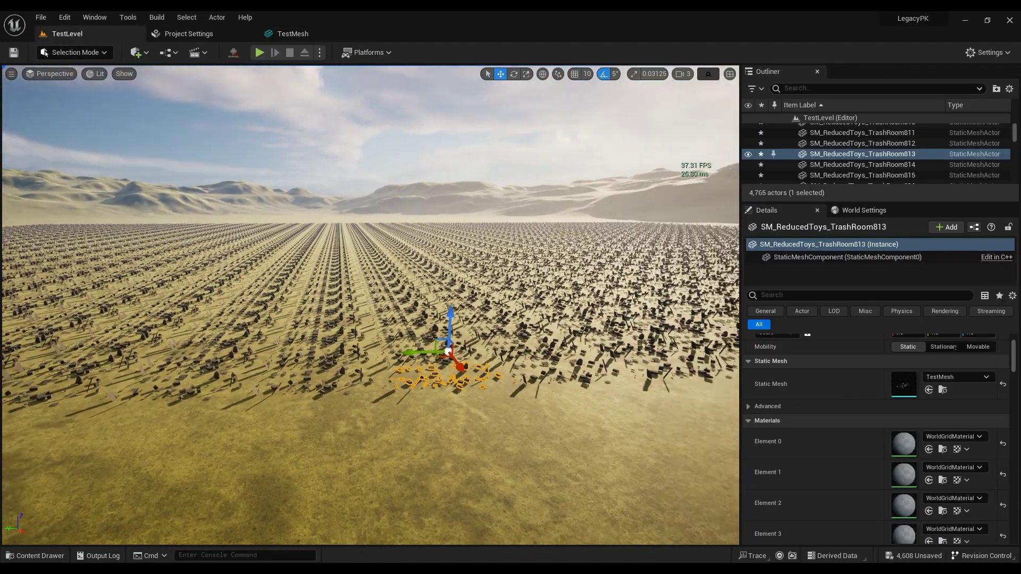
pyautogui.moveTo(370, 305); pyautogui.dragTo(446, 318, button='right')
pyautogui.press('s')
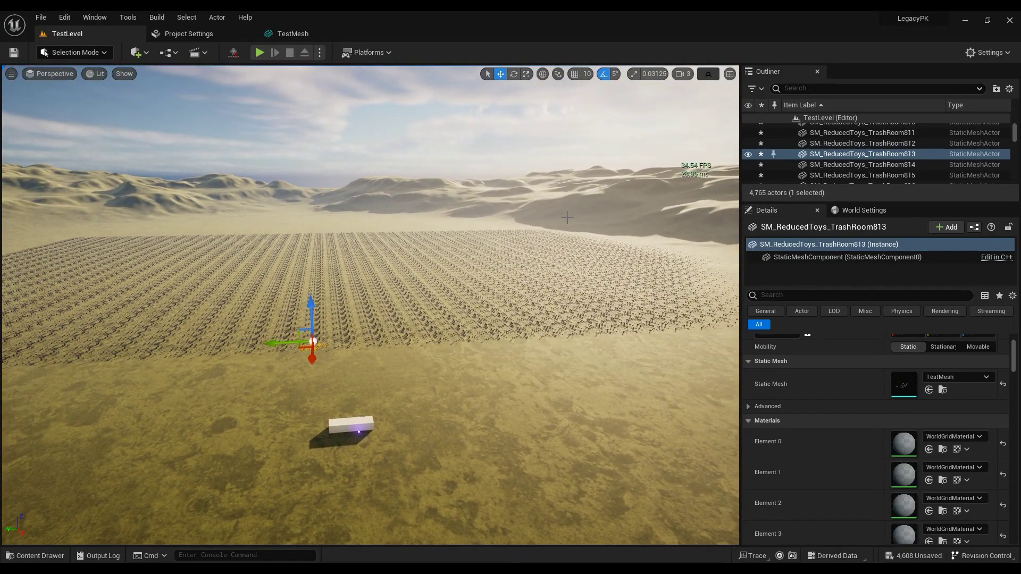
pyautogui.press('`')
pyautogui.write('stat rhi')
pyautogui.press('Return')
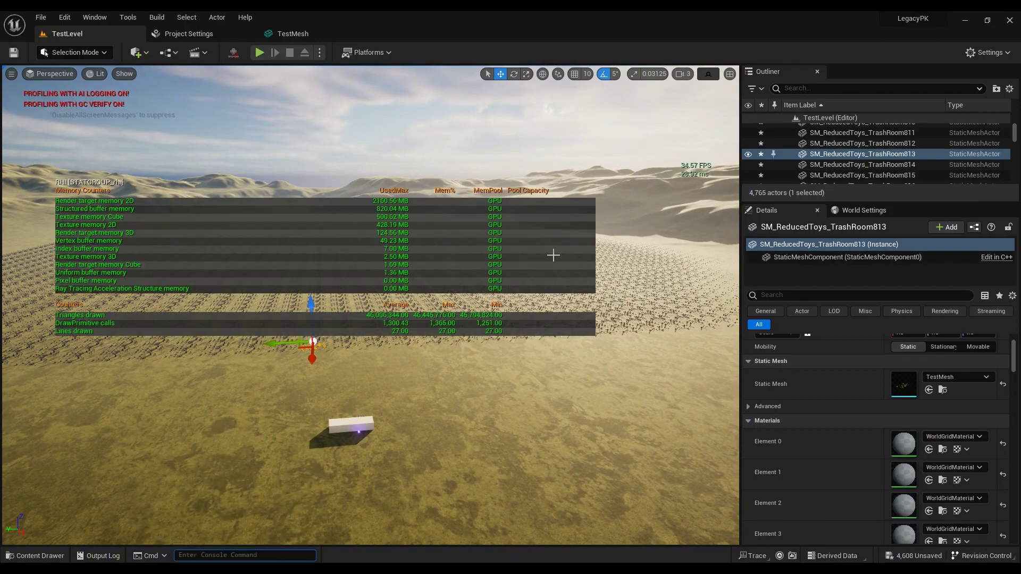
pyautogui.moveTo(424, 324); pyautogui.dragTo(405, 324, button='right')
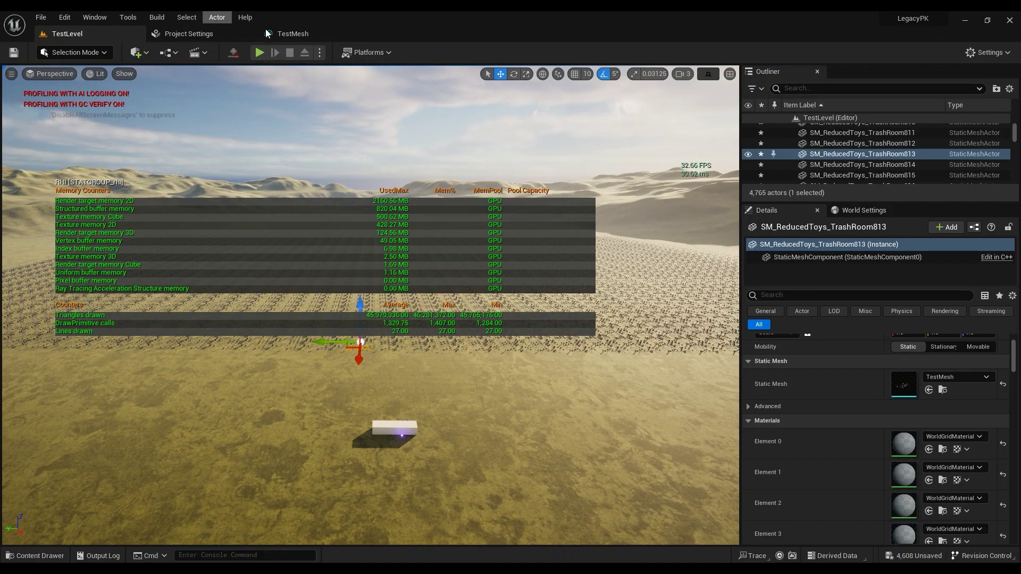
# Re-enable Nanite support on TestMesh, apply the change and save the asset
pyautogui.click(287, 34)
pyautogui.scroll(5, 895, 199)
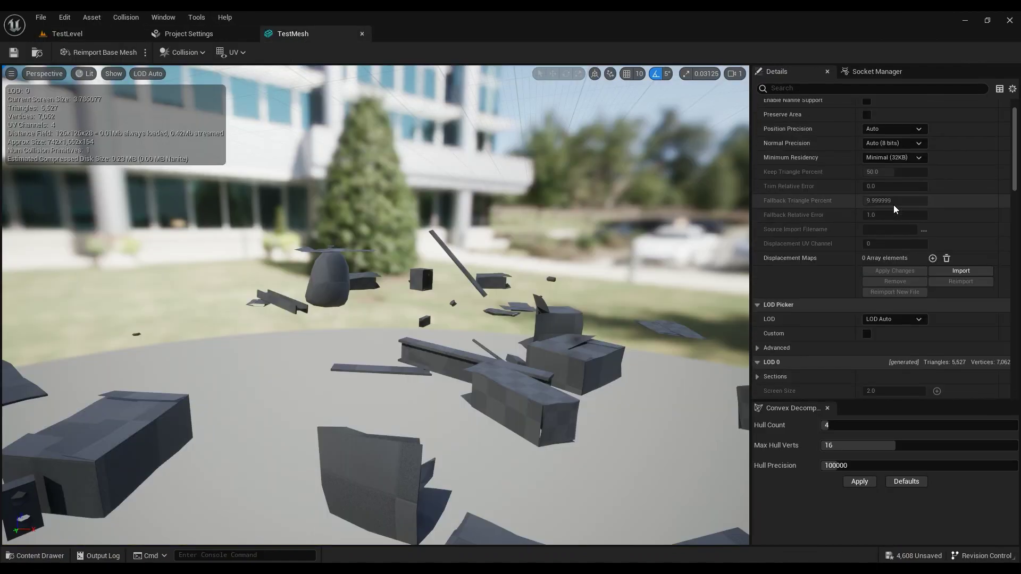
pyautogui.scroll(1, 893, 206)
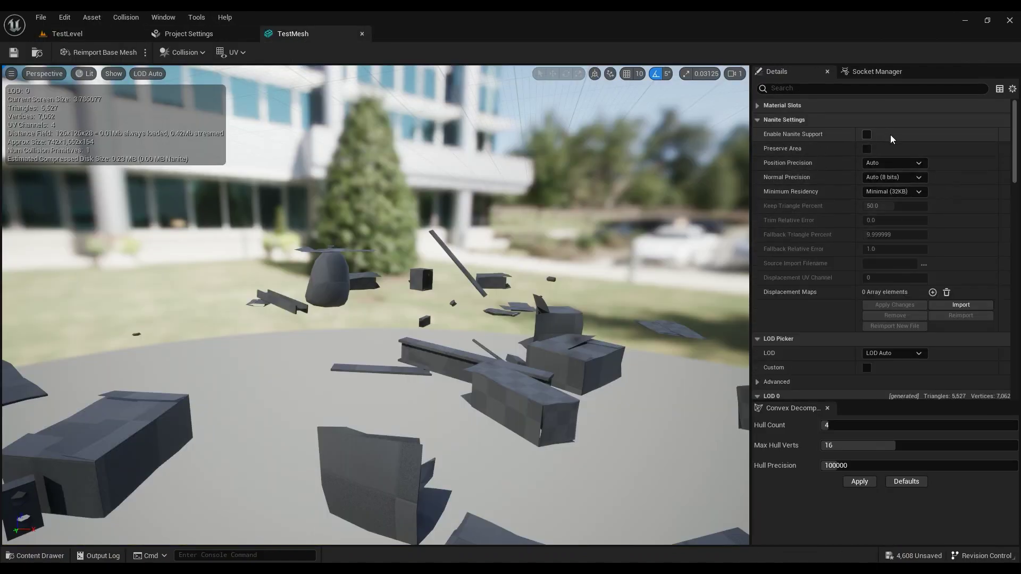
pyautogui.click(86, 37)
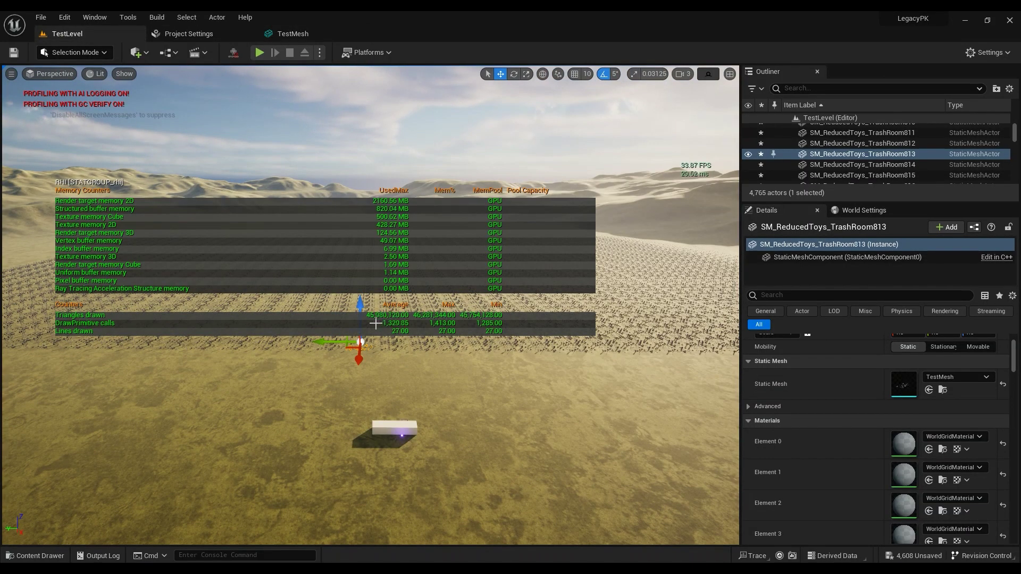
pyautogui.click(292, 33)
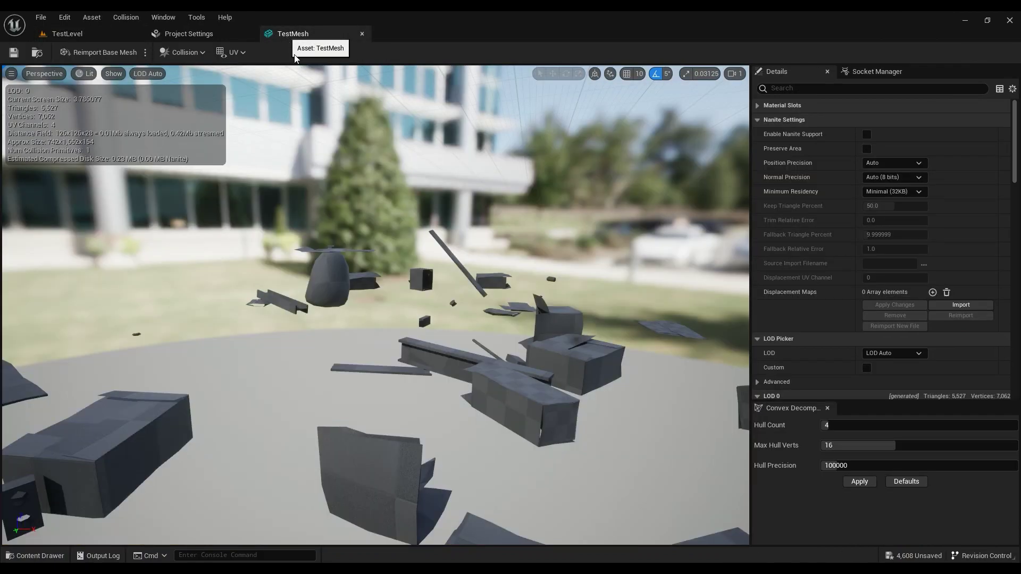
pyautogui.click(867, 134)
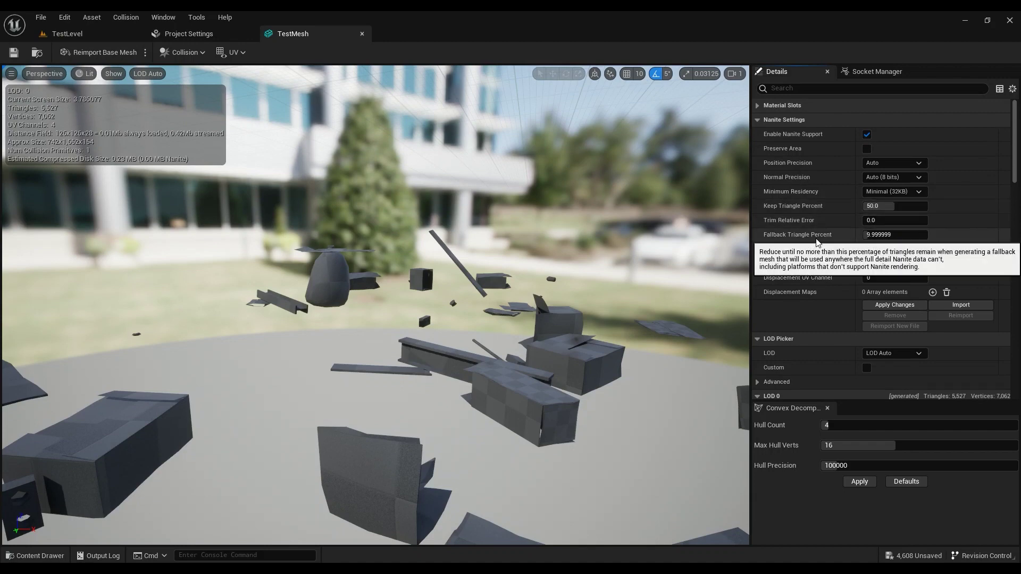
pyautogui.click(893, 304)
pyautogui.click(13, 51)
# Examine the drawn triangles, draw calls and frame rate in TestLevel from far and near the mesh field
pyautogui.click(59, 36)
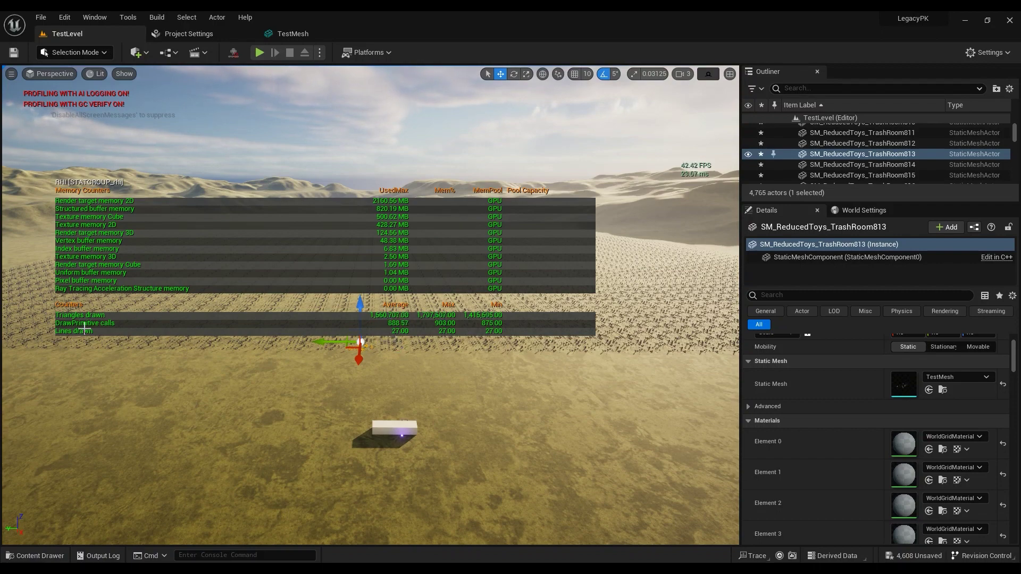
pyautogui.moveTo(394, 331); pyautogui.dragTo(387, 312, button='right')
pyautogui.press('w')
pyautogui.moveTo(384, 266)
pyautogui.mouseDown()
pyautogui.moveTo(380, 234)
pyautogui.moveTo(378, 281)
pyautogui.mouseUp()
pyautogui.press('w')
pyautogui.moveTo(378, 281)
pyautogui.mouseDown(button='right')
pyautogui.moveTo(375, 271)
pyautogui.moveTo(381, 278)
pyautogui.mouseUp(button='right')
pyautogui.press('w')
pyautogui.press('s')
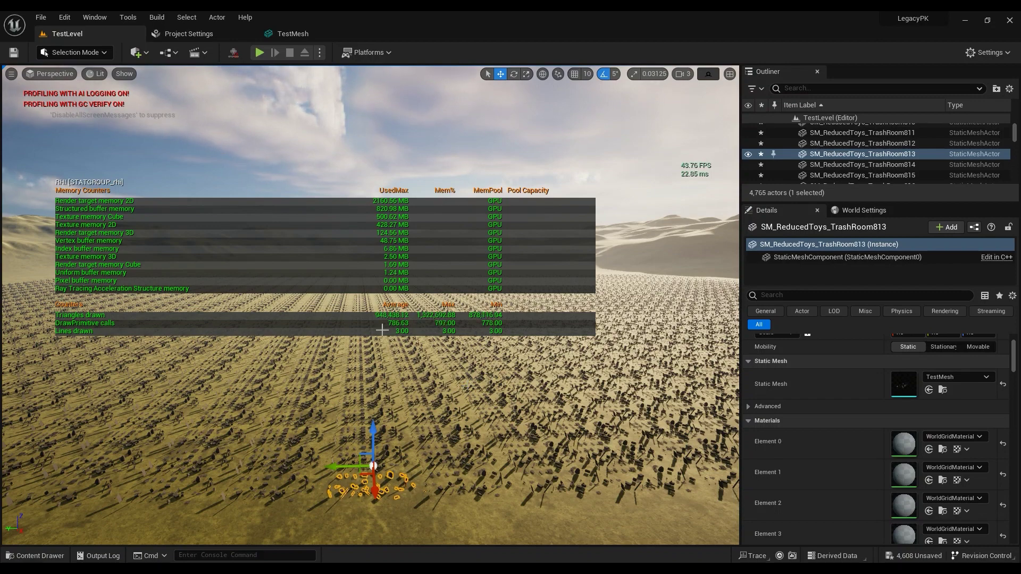
# Hide the RHI statistics in the TestLevel viewport with the console command stat rhi
pyautogui.moveTo(412, 383); pyautogui.dragTo(394, 376, button='right')
pyautogui.press('`')
pyautogui.write('stat rhi')
pyautogui.press('Return')
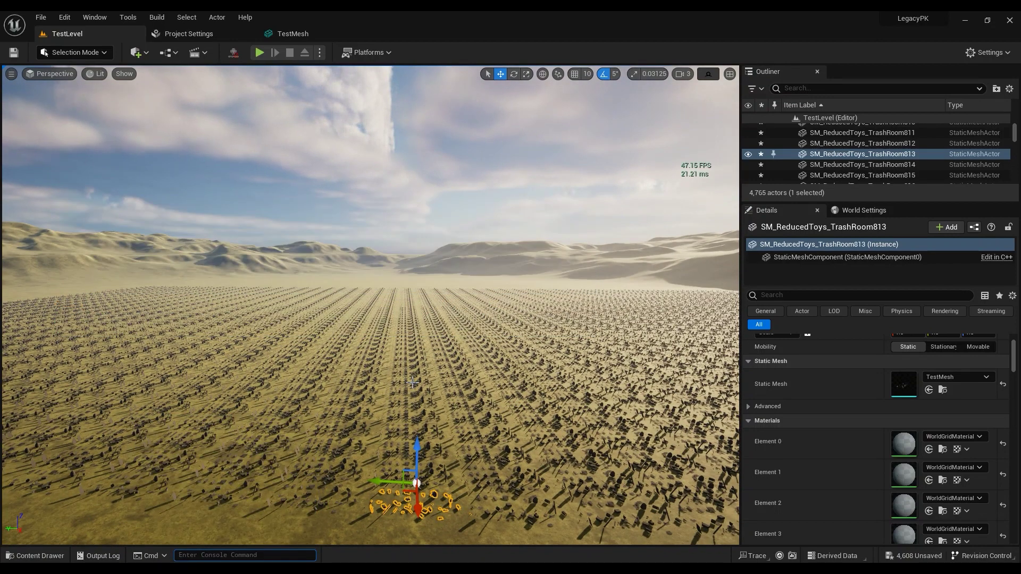
pyautogui.moveTo(463, 280); pyautogui.dragTo(467, 332, button='right')
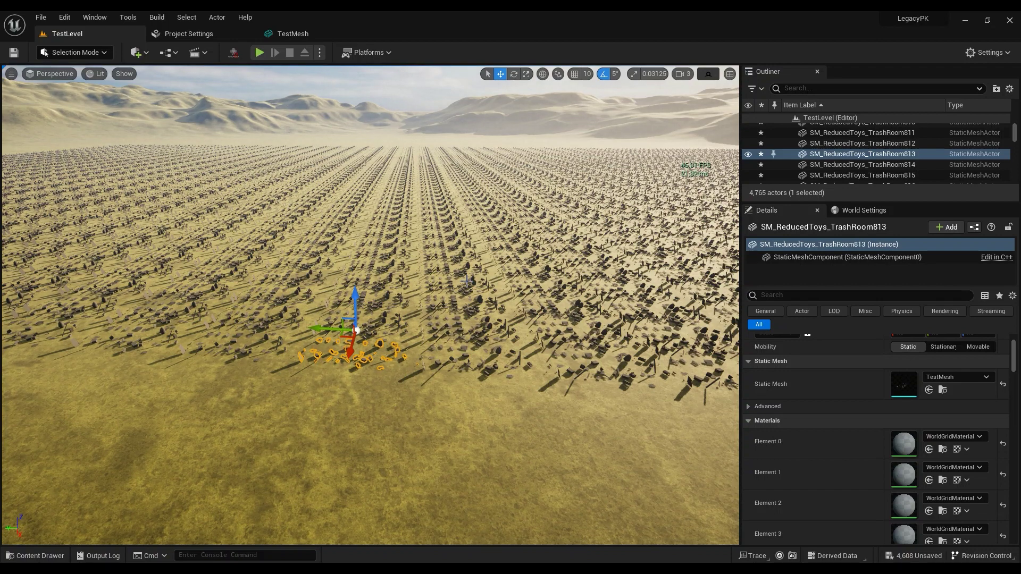
pyautogui.moveTo(467, 280); pyautogui.dragTo(452, 247, button='right')
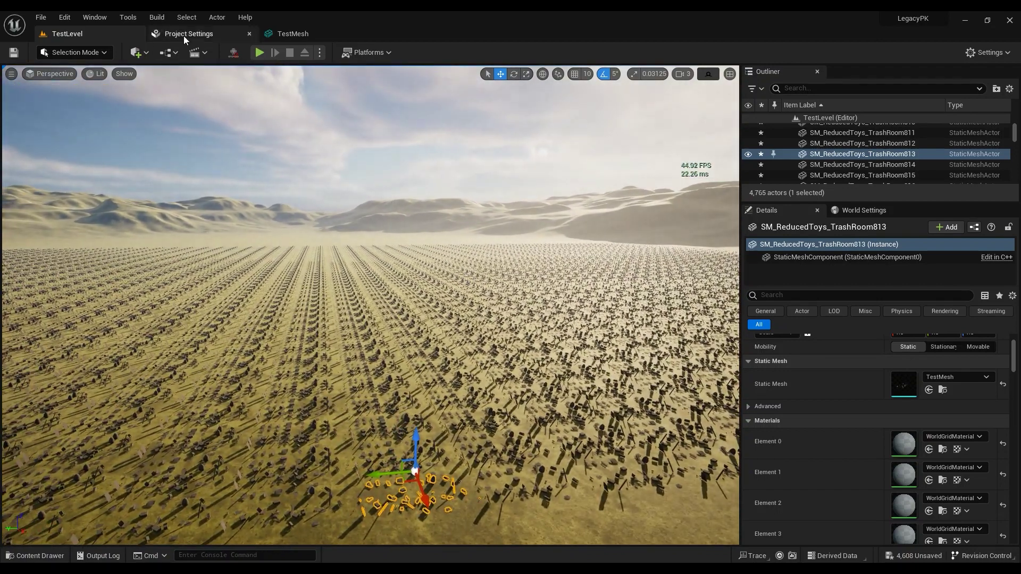
# Set the project's Default RHI to DirectX 11 in the Windows platform settings
pyautogui.click(184, 36)
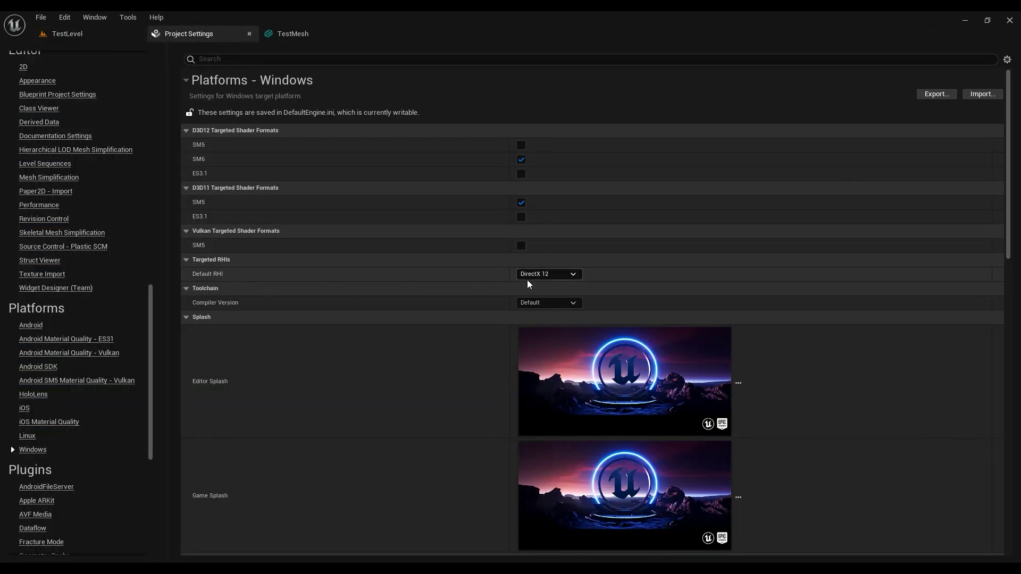
pyautogui.click(91, 34)
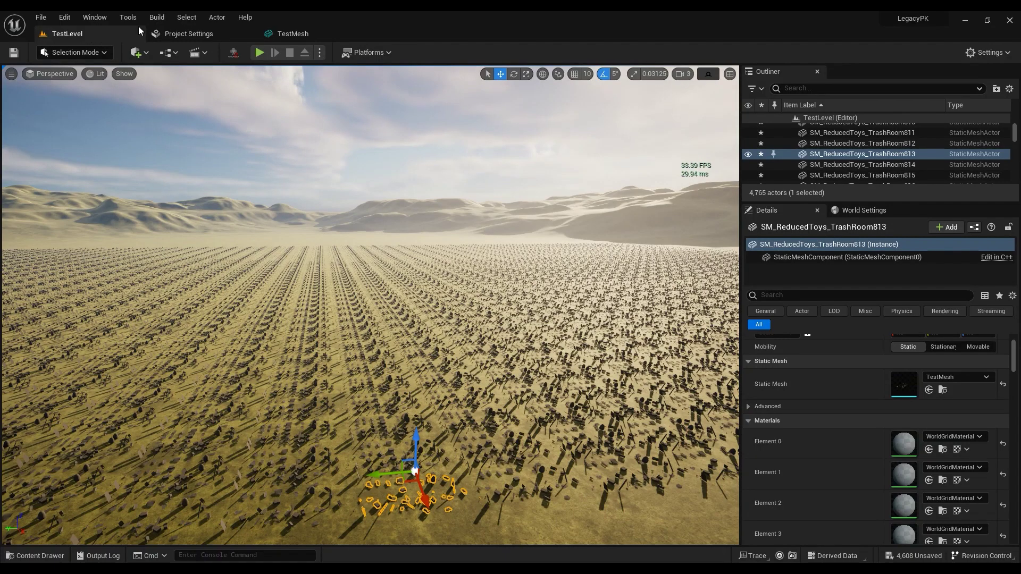
pyautogui.click(190, 35)
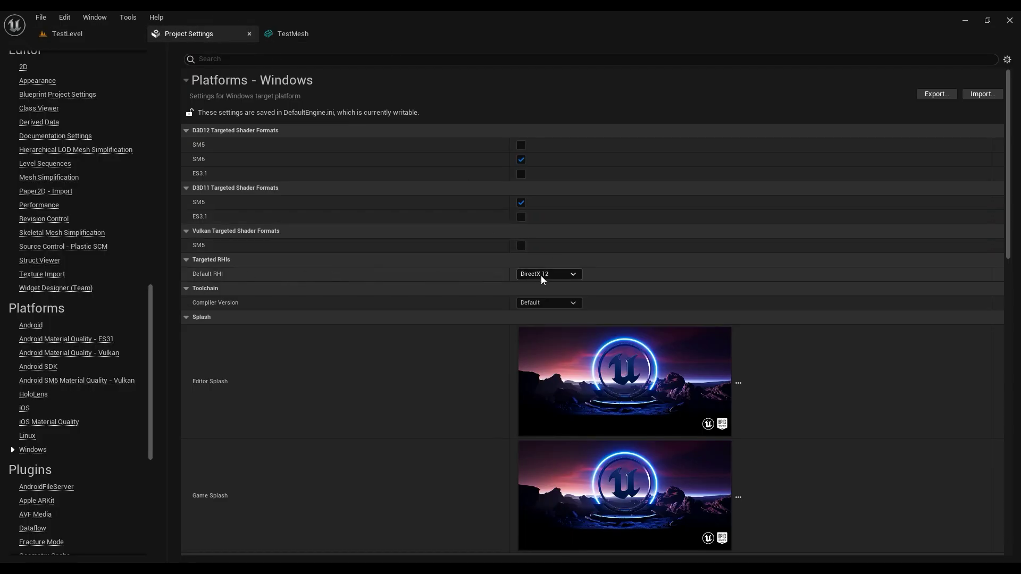
pyautogui.click(560, 274)
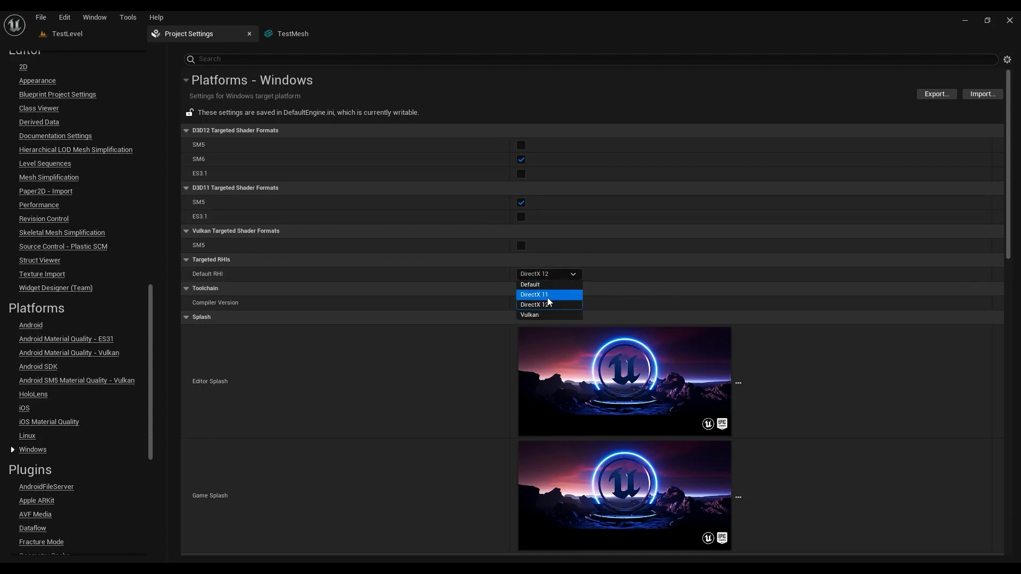
pyautogui.click(545, 295)
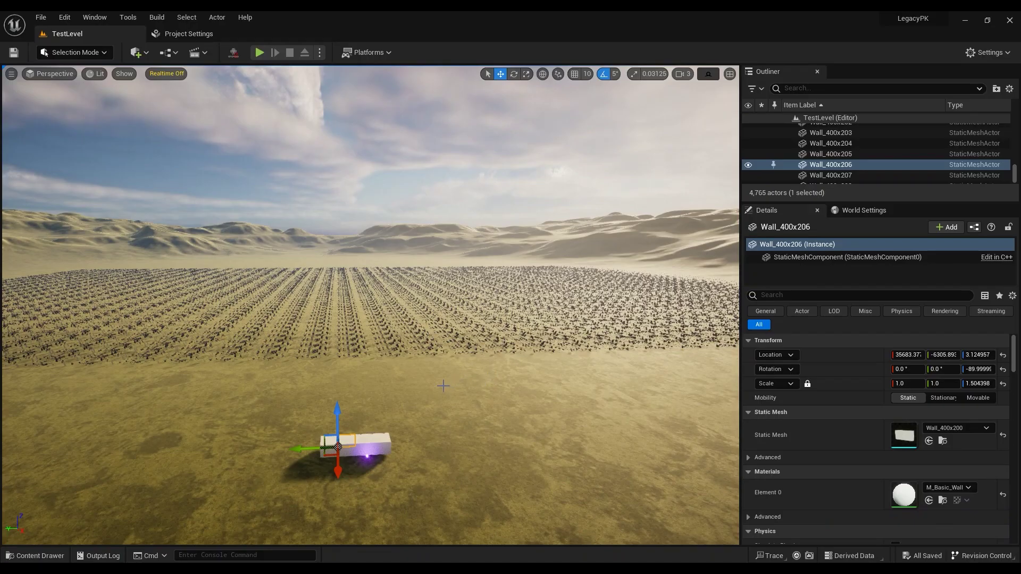
# Open the project's Windows platform settings and check the Default RHI
pyautogui.moveTo(170, 96)
pyautogui.mouseDown(button='right')
pyautogui.moveTo(223, 96)
pyautogui.moveTo(170, 96)
pyautogui.mouseUp(button='right')
pyautogui.click(187, 33)
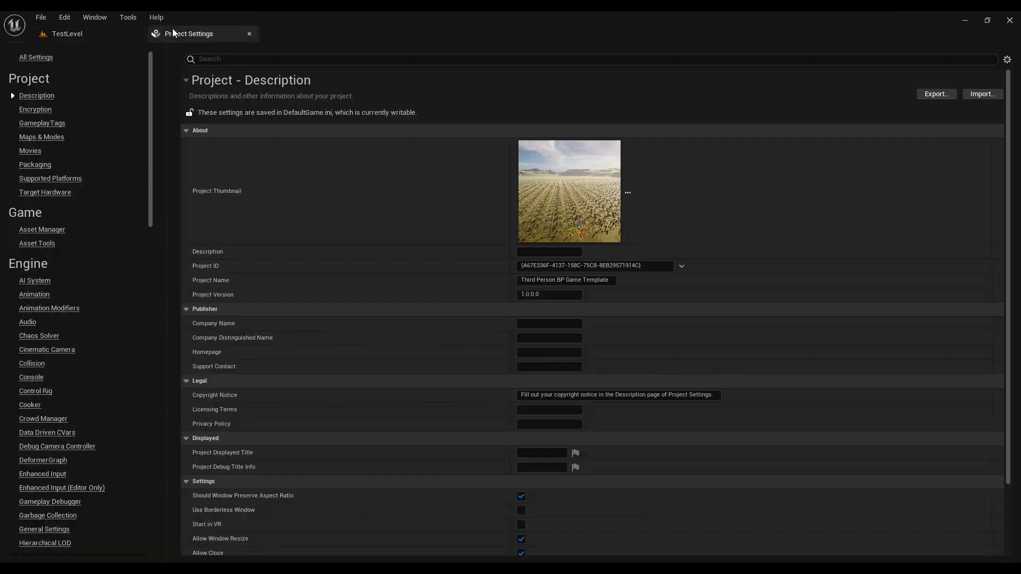
pyautogui.scroll(-8, 87, 341)
pyautogui.scroll(-10, 85, 372)
pyautogui.click(32, 484)
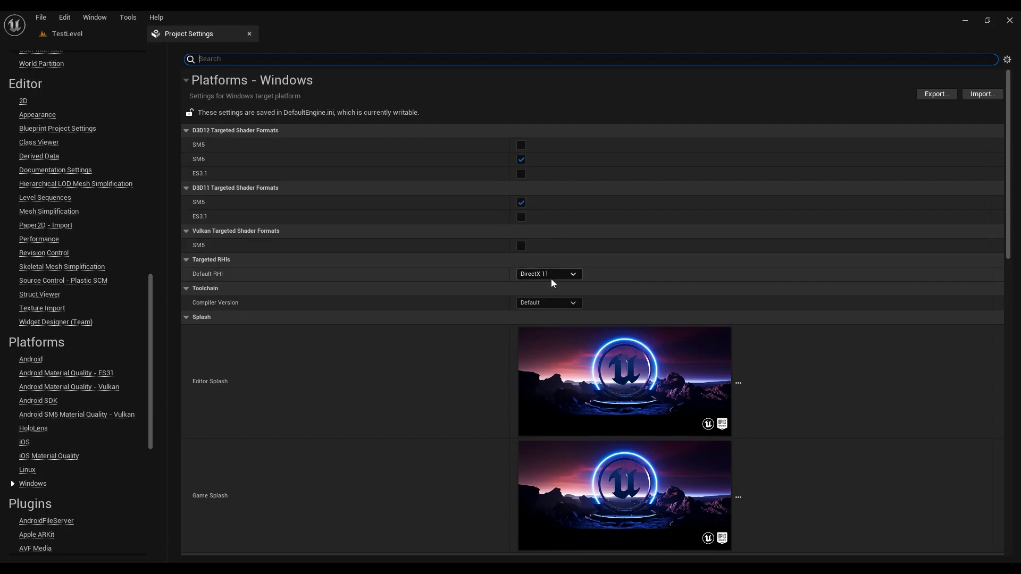
# Return to TestLevel, face the mesh field and display the frame rate with the console command stat fps
pyautogui.click(67, 33)
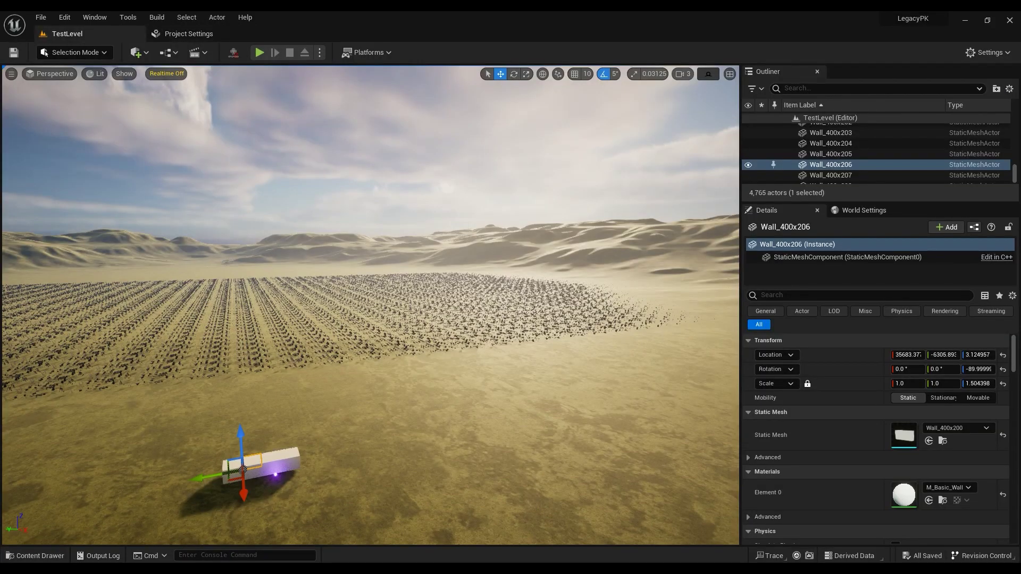
pyautogui.moveTo(392, 304); pyautogui.dragTo(351, 309, button='right')
pyautogui.press('`')
pyautogui.write('s')
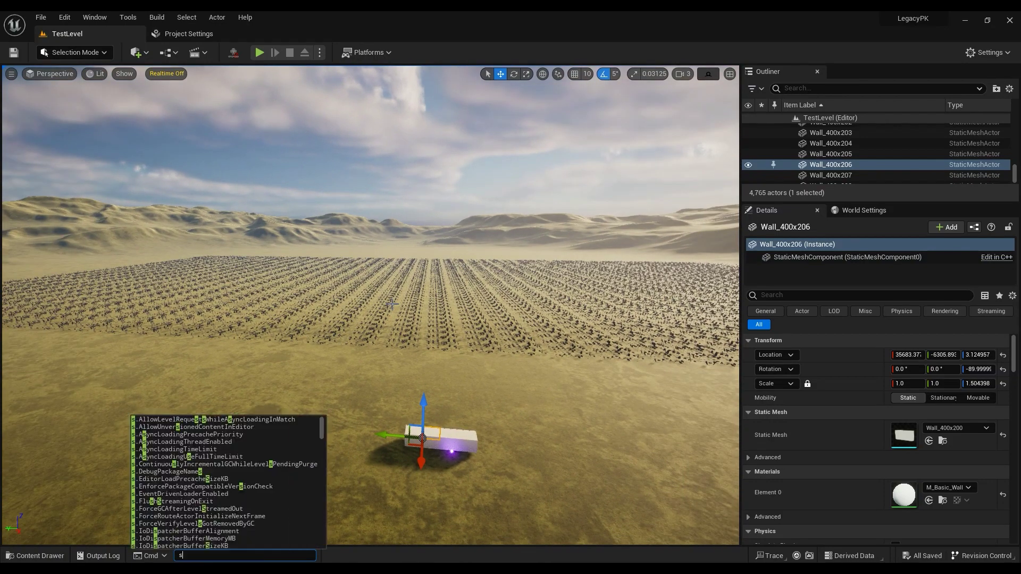
pyautogui.write('tat fp')
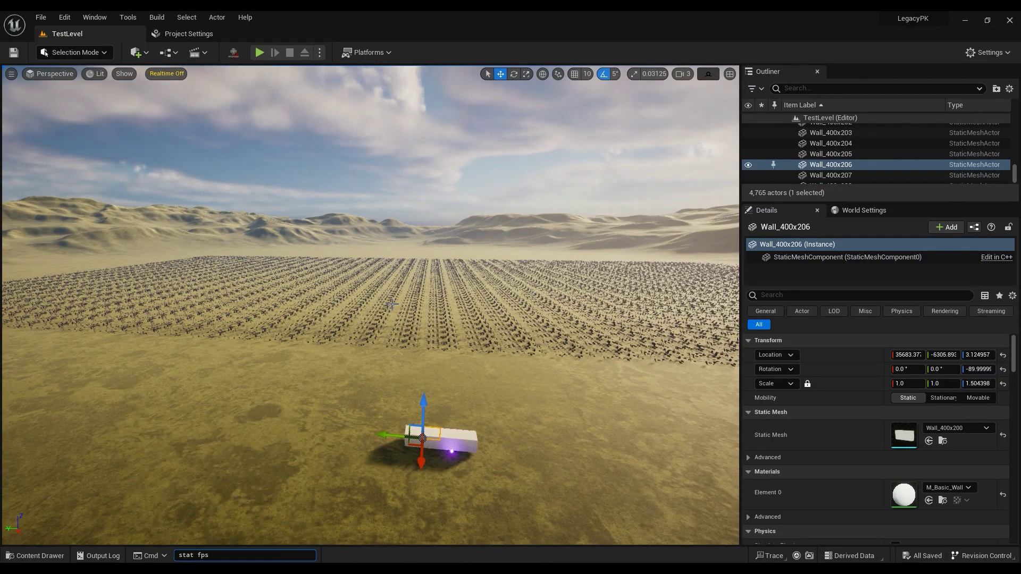
pyautogui.write('s')
pyautogui.press('Return')
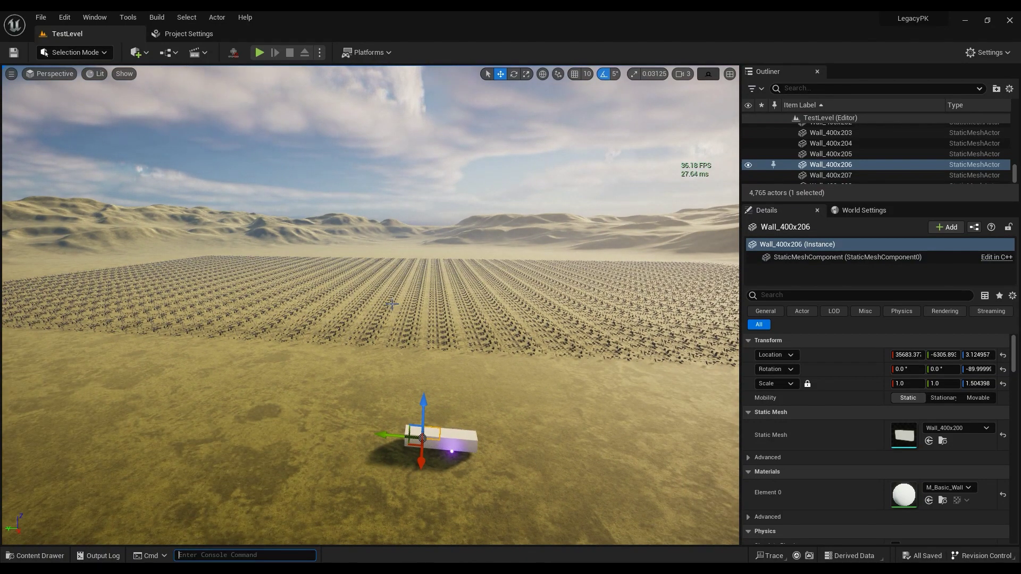
# View the whole mesh field from farther back and display its RHI statistics with the console command stat rhi
pyautogui.moveTo(482, 313); pyautogui.dragTo(507, 318, button='right')
pyautogui.press('s')
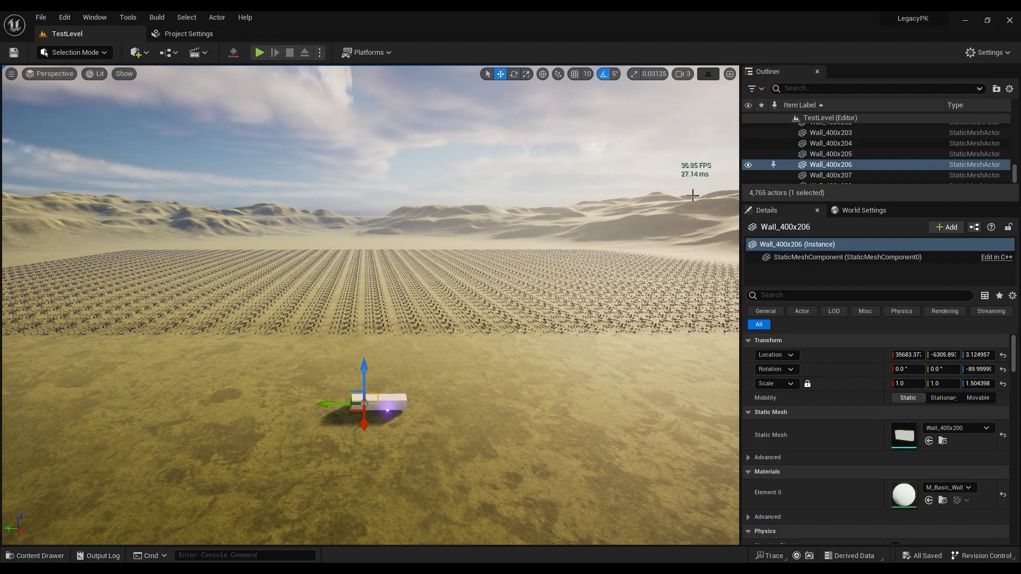
pyautogui.press('`')
pyautogui.write('satt')
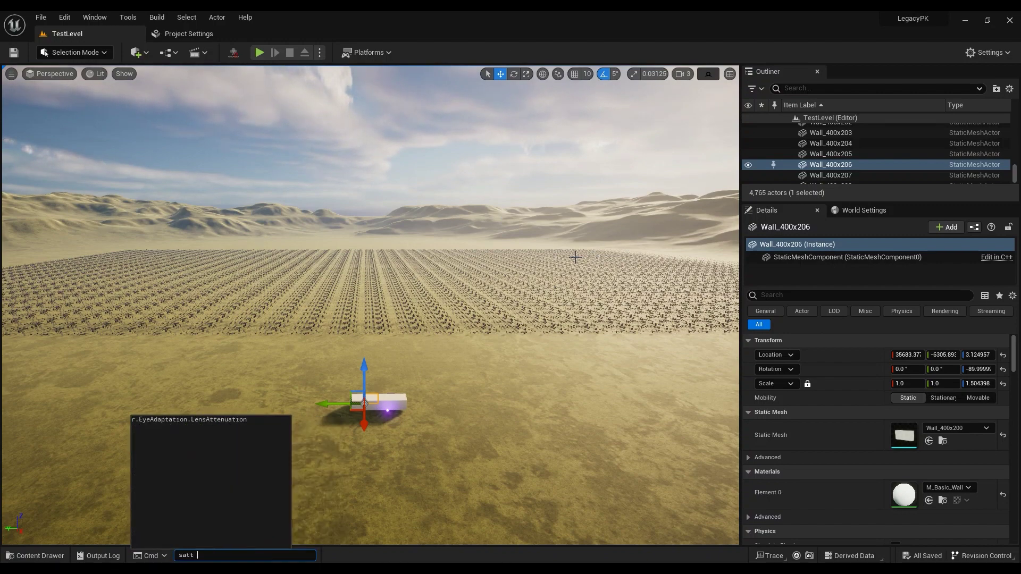
pyautogui.press('BackSpace')
pyautogui.press('BackSpace')
pyautogui.press('BackSpace')
pyautogui.press('BackSpace')
pyautogui.write('tat')
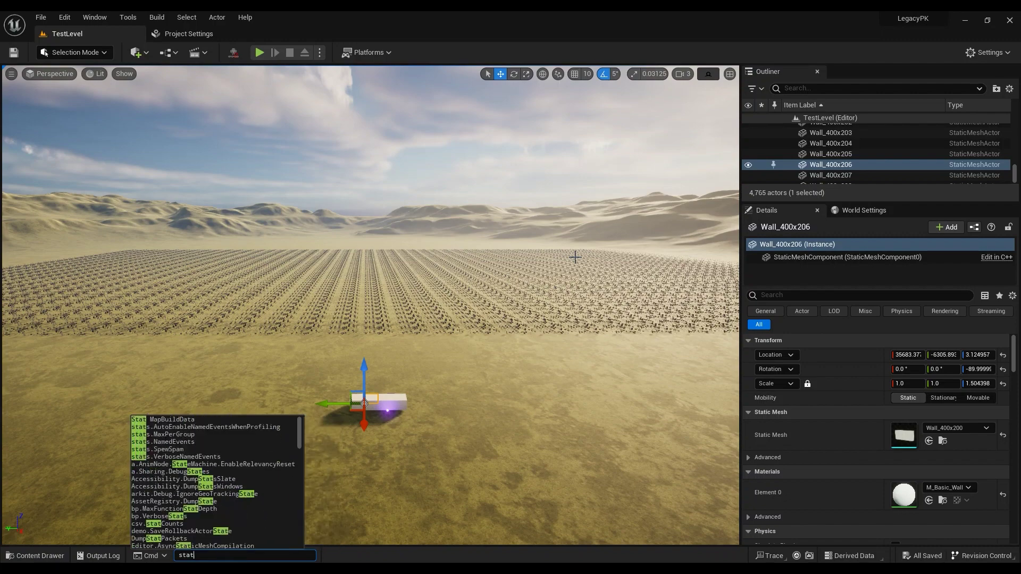
pyautogui.write(' rhi')
pyautogui.press('Return')
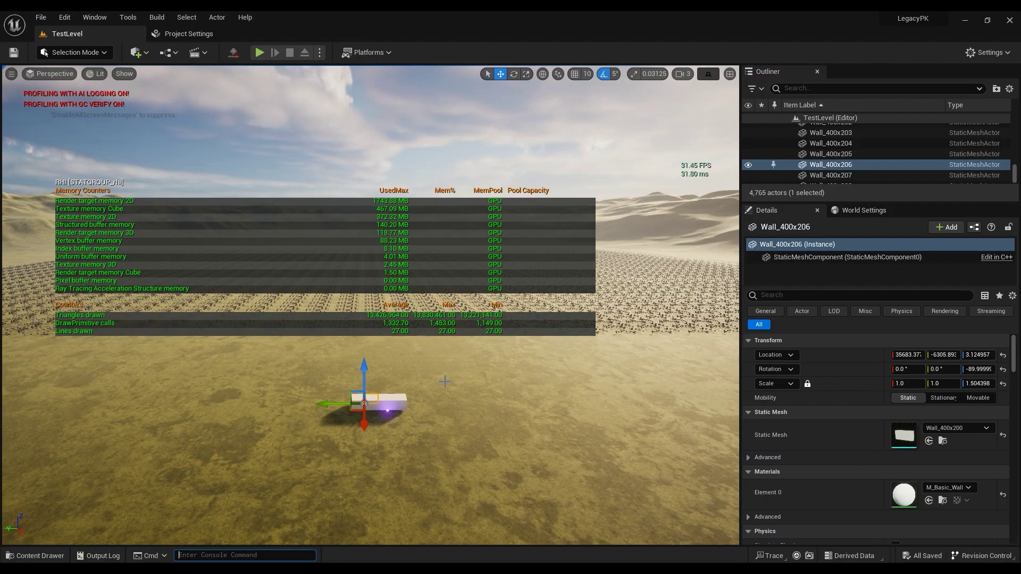
# Disable Nanite support on TestMesh, apply the change and return to TestLevel to compare the RHI statistics
pyautogui.moveTo(442, 381)
pyautogui.mouseDown(button='right')
pyautogui.moveTo(437, 355)
pyautogui.moveTo(319, 372)
pyautogui.moveTo(444, 382)
pyautogui.mouseUp(button='right')
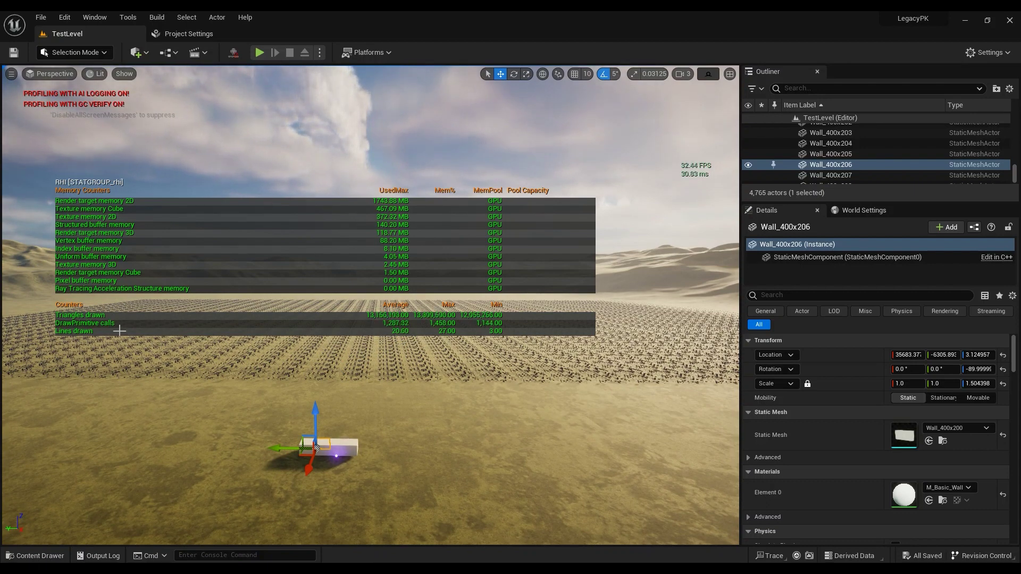
pyautogui.click(498, 373)
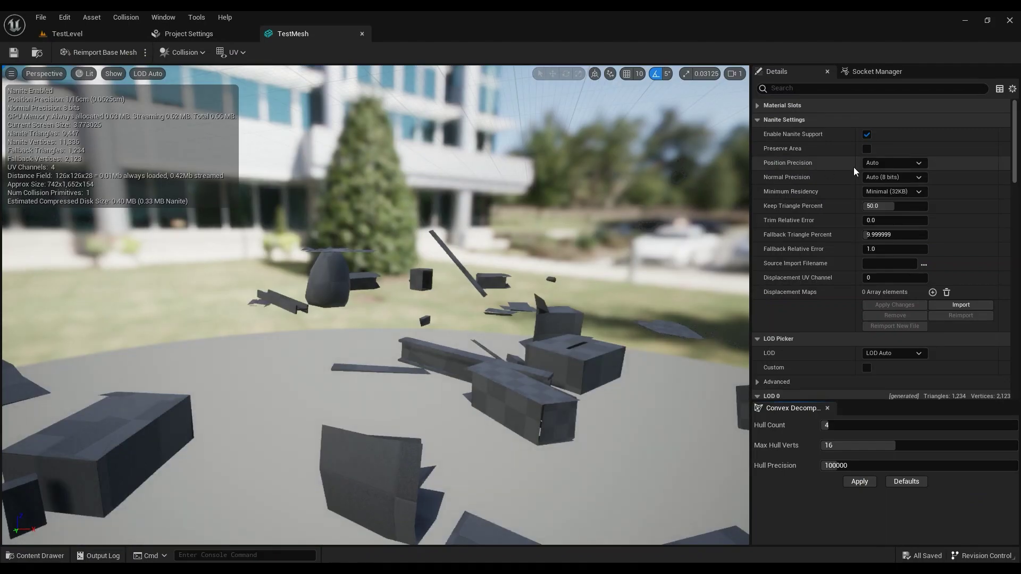
pyautogui.click(867, 135)
pyautogui.scroll(-3, 904, 211)
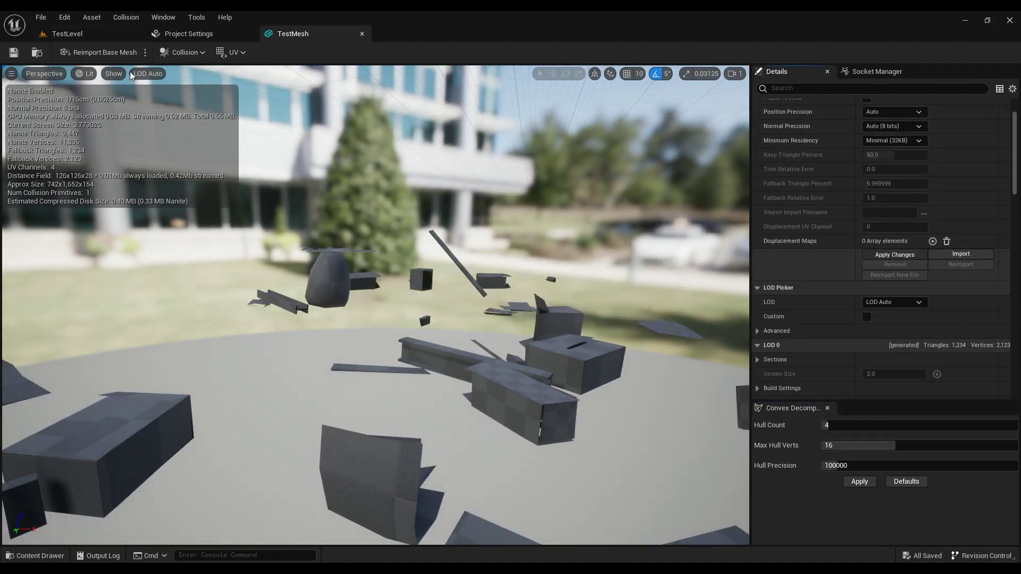
pyautogui.click(95, 35)
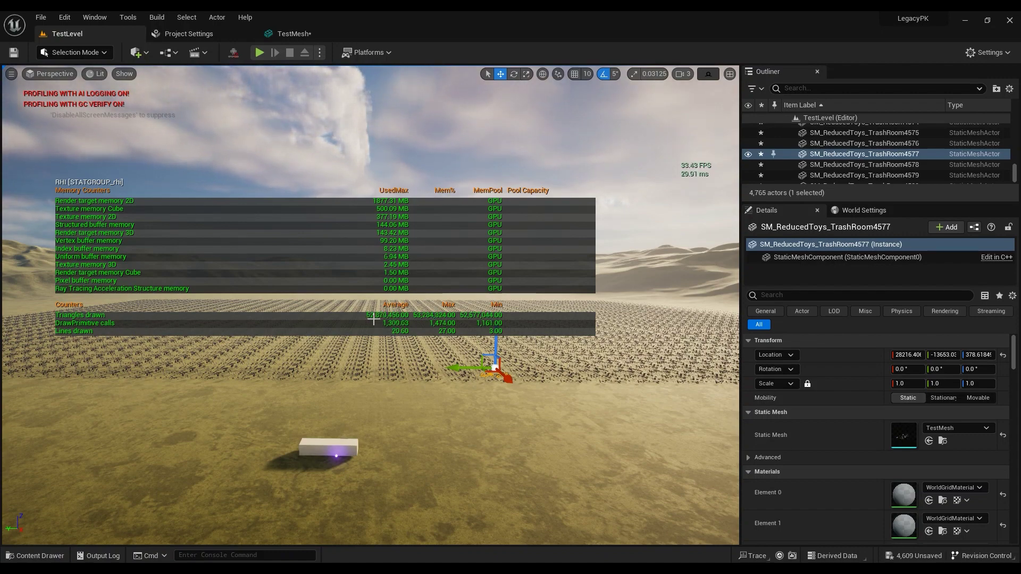
# Re-enable Nanite support on TestMesh, apply the change and check the RHI statistics in TestLevel
pyautogui.click(294, 33)
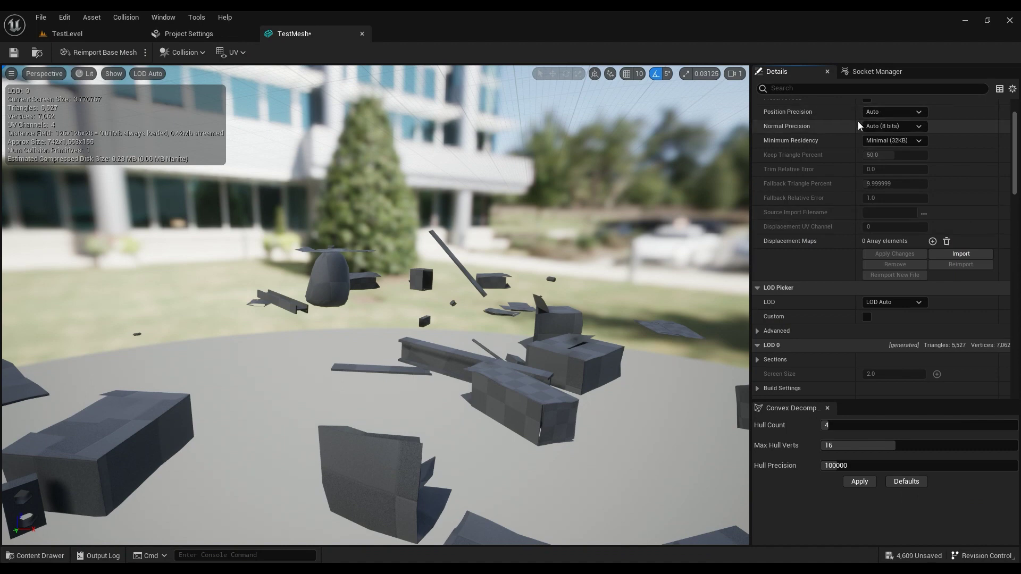
pyautogui.scroll(3, 861, 126)
pyautogui.click(867, 134)
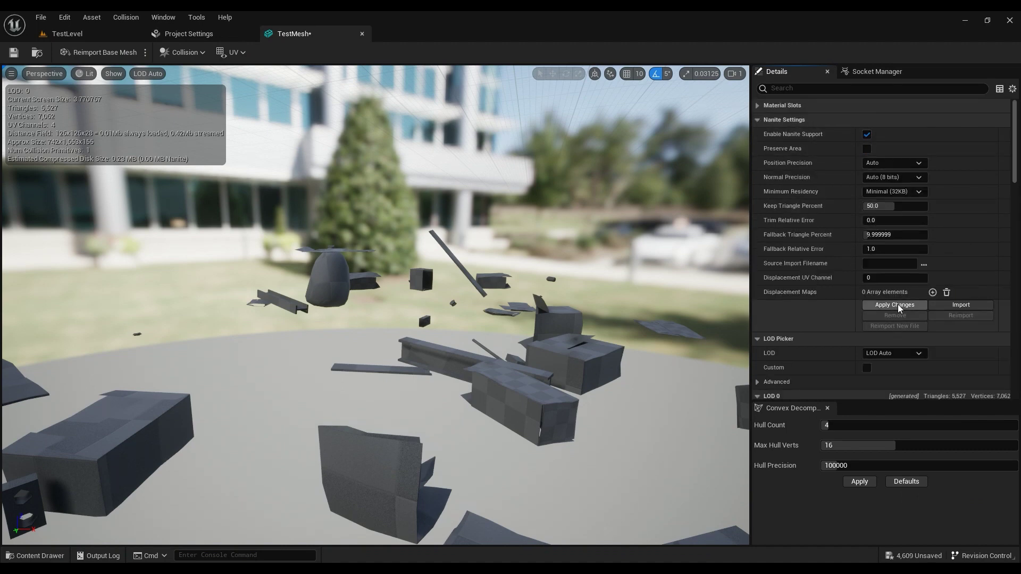
pyautogui.click(100, 34)
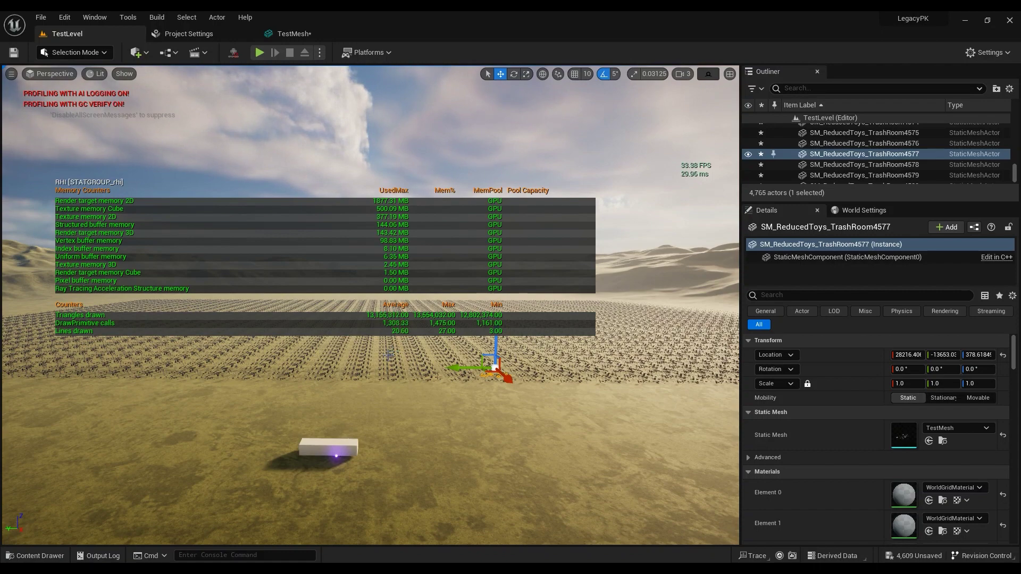
pyautogui.moveTo(380, 366)
pyautogui.mouseDown(button='right')
pyautogui.moveTo(408, 376)
pyautogui.moveTo(386, 364)
pyautogui.mouseUp(button='right')
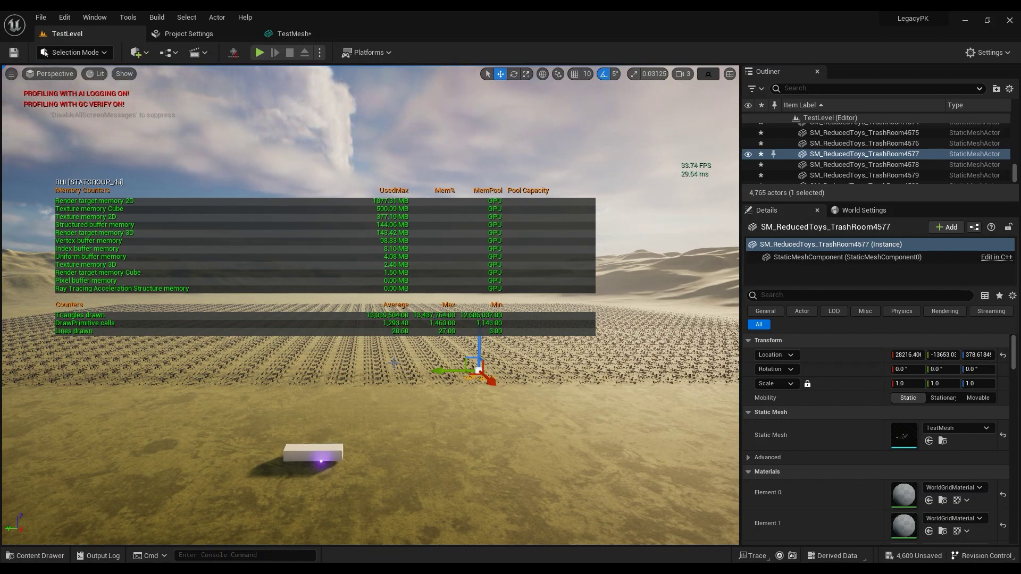
# Review the project's Default RHI and examine TestLevel's frame rate and RHI statistics closer to the mesh field
pyautogui.click(203, 35)
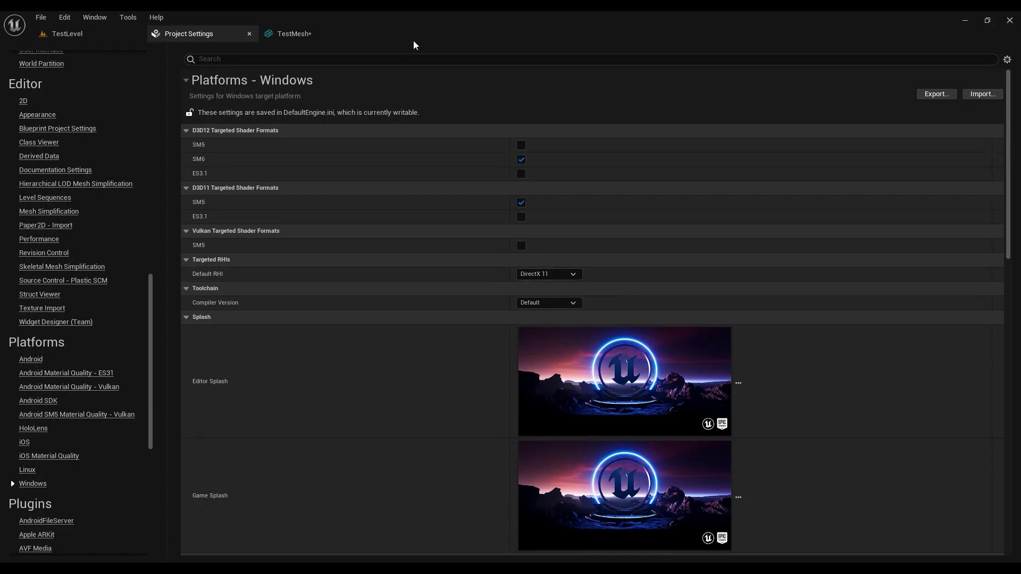
pyautogui.click(90, 31)
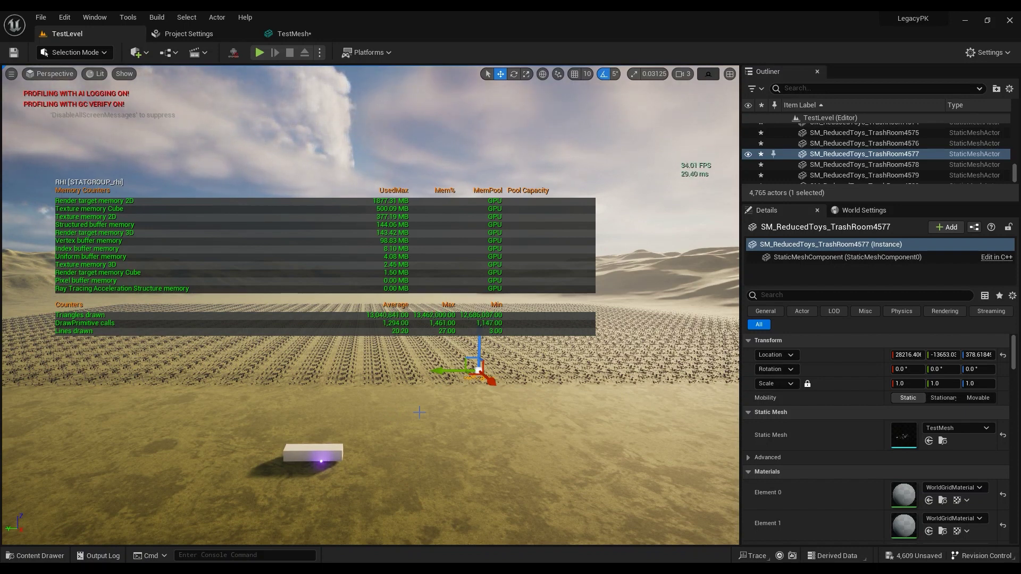
pyautogui.moveTo(513, 414)
pyautogui.mouseDown(button='right')
pyautogui.moveTo(498, 405)
pyautogui.moveTo(510, 412)
pyautogui.mouseUp(button='right')
pyautogui.press('w')
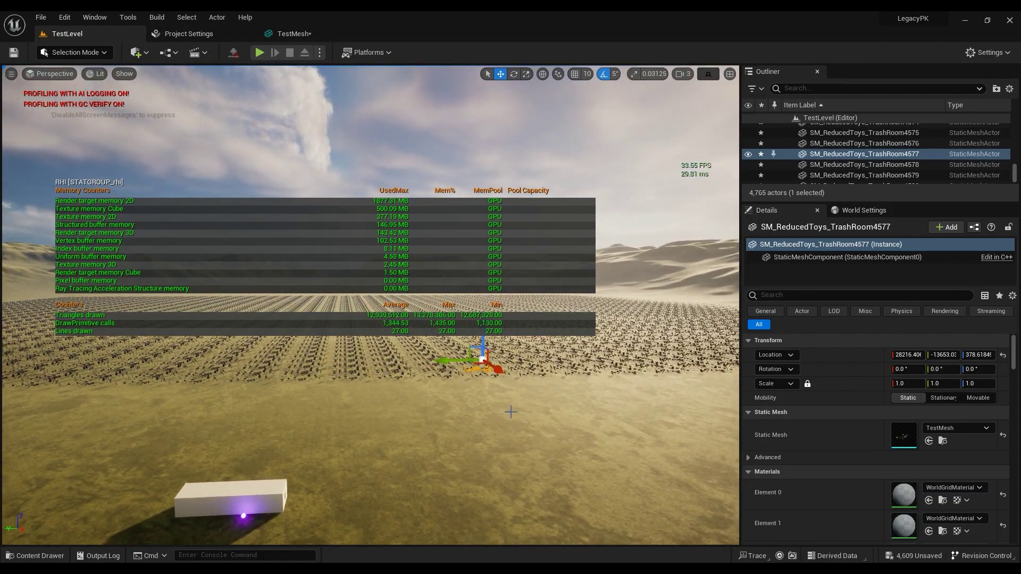